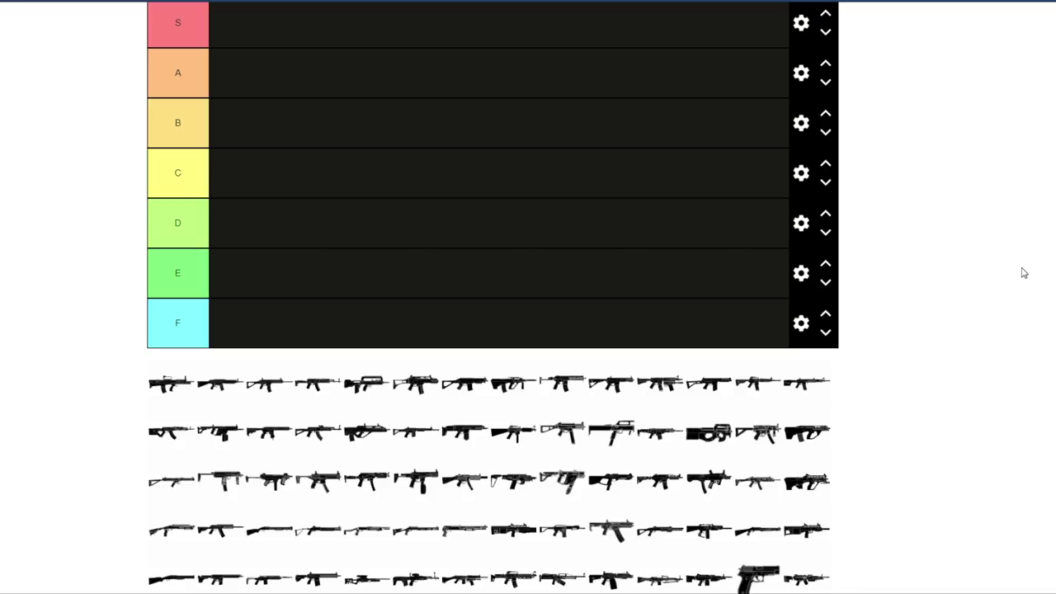
# Delete the E tier row from the tier settings, leaving S, A, B, C, D and F
pyautogui.scroll(-5, 1039, 346)
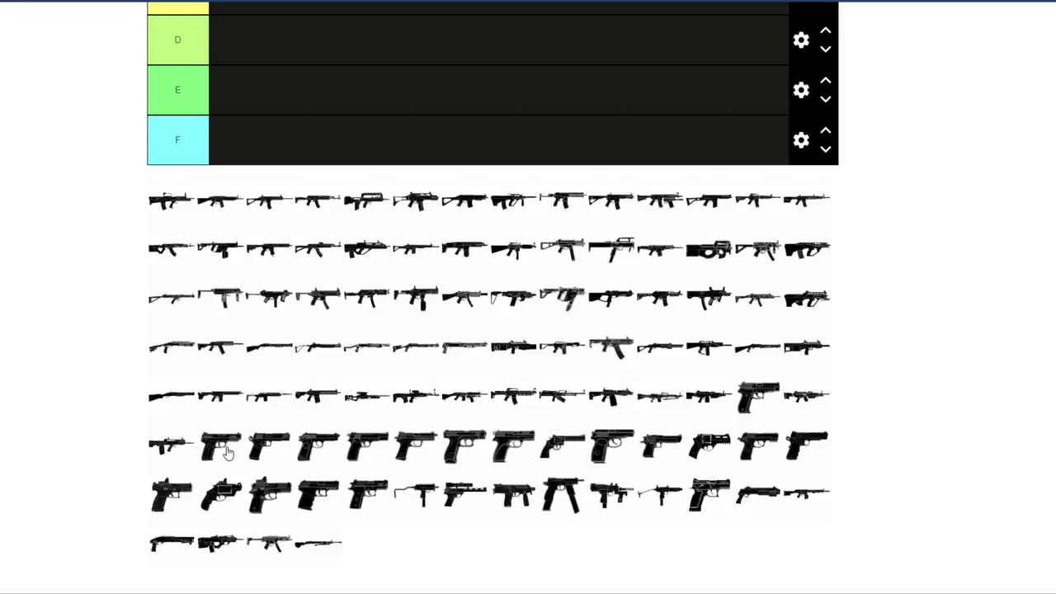
pyautogui.moveTo(226, 453); pyautogui.dragTo(256, 217)
pyautogui.scroll(2, 256, 217)
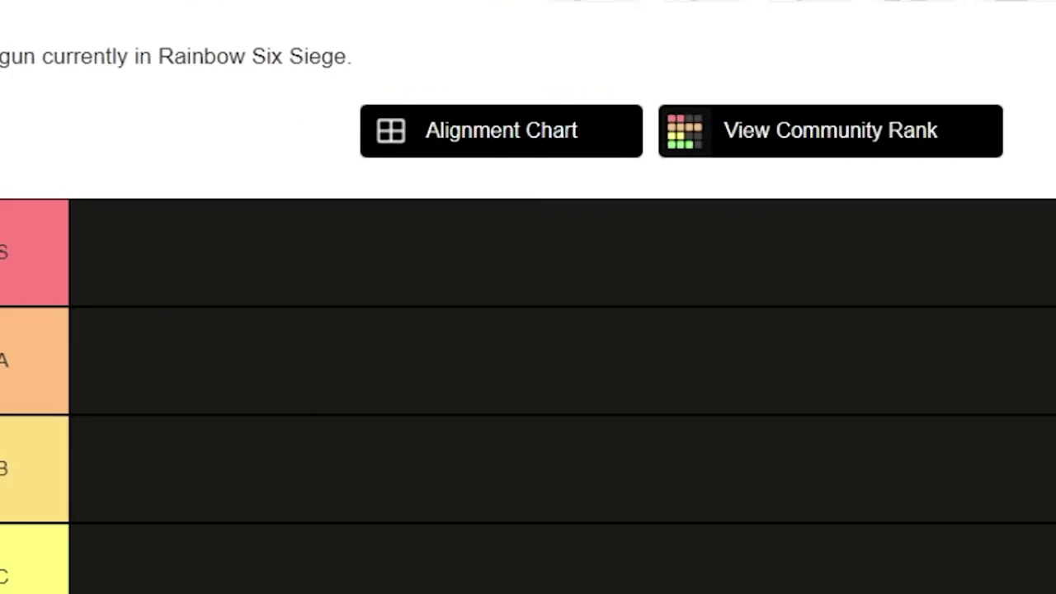
pyautogui.click(801, 396)
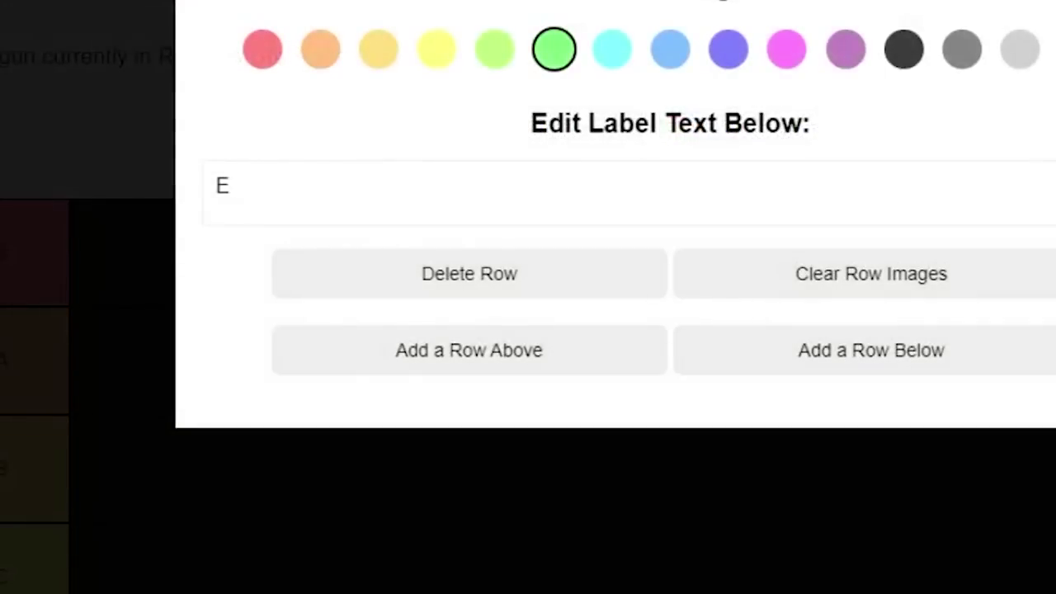
pyautogui.click(544, 281)
pyautogui.scroll(-3, 358, 330)
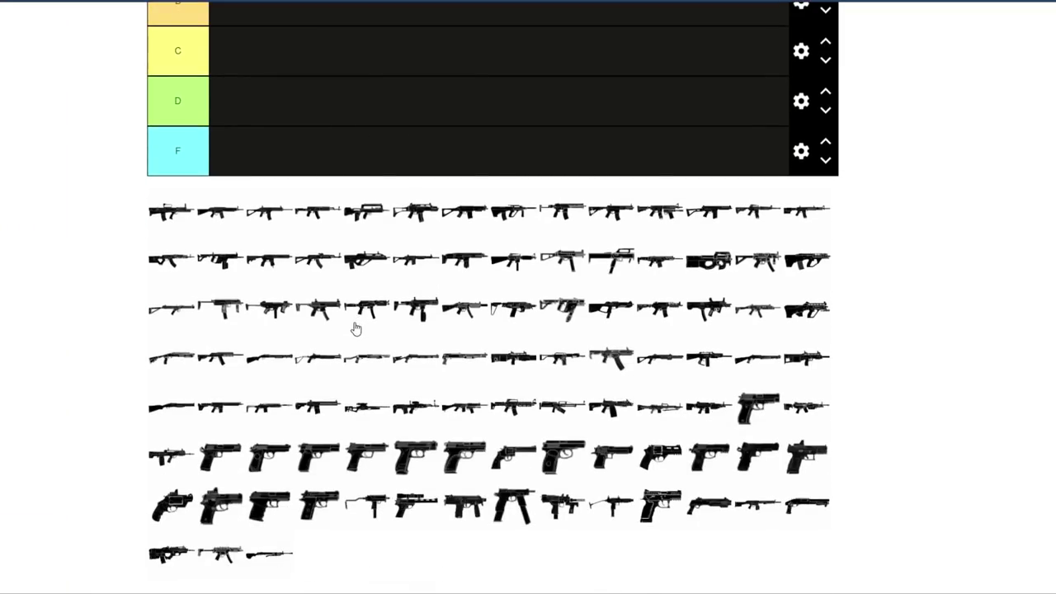
pyautogui.scroll(2, 237, 448)
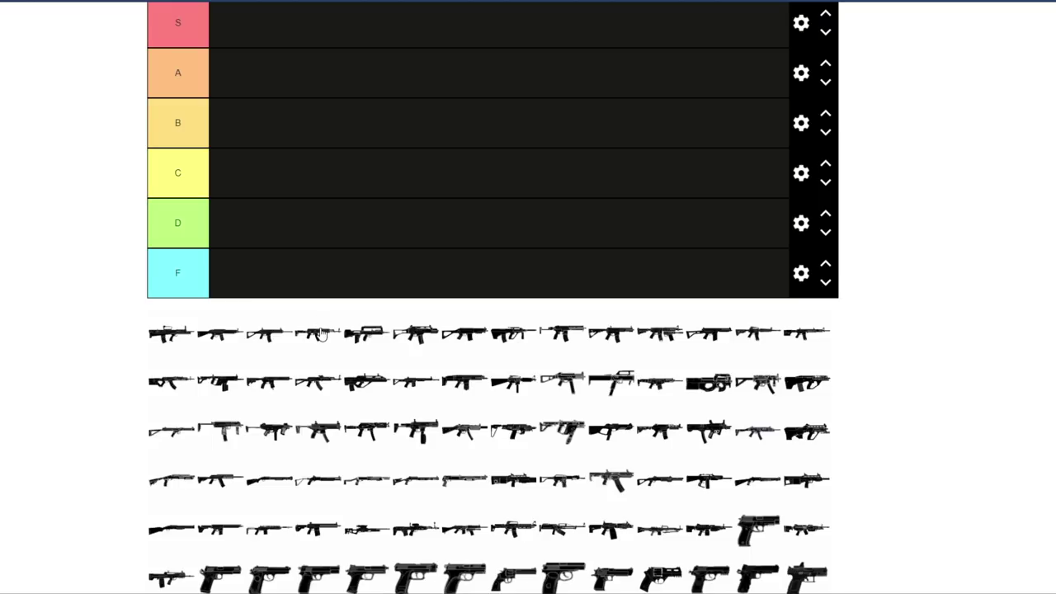
# Place two pistols in tier F and one pistol in tier A
pyautogui.scroll(1, 311, 342)
pyautogui.scroll(-1, 310, 330)
pyautogui.scroll(-1, 311, 330)
pyautogui.moveTo(219, 519); pyautogui.dragTo(236, 211)
pyautogui.scroll(2, 33, 255)
pyautogui.scroll(-2, 37, 258)
pyautogui.scroll(1, 38, 253)
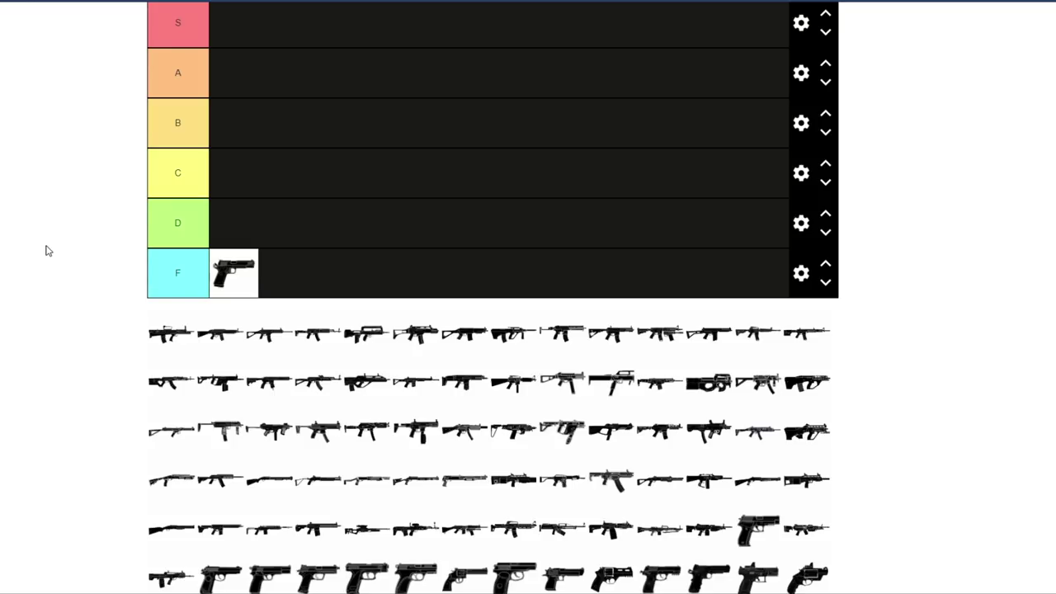
pyautogui.scroll(-1, 165, 330)
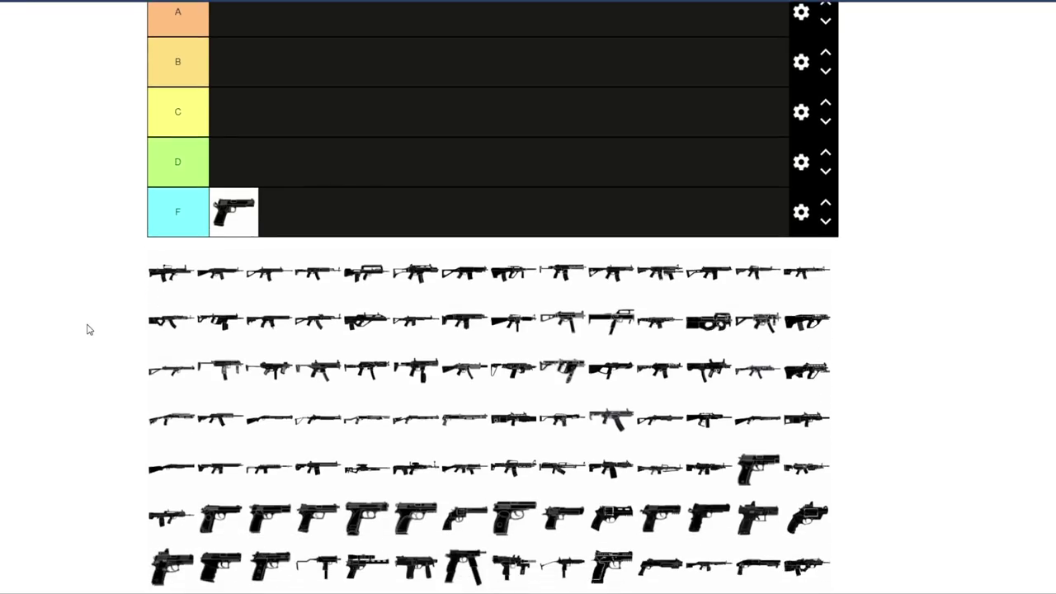
pyautogui.moveTo(367, 517); pyautogui.dragTo(295, 207)
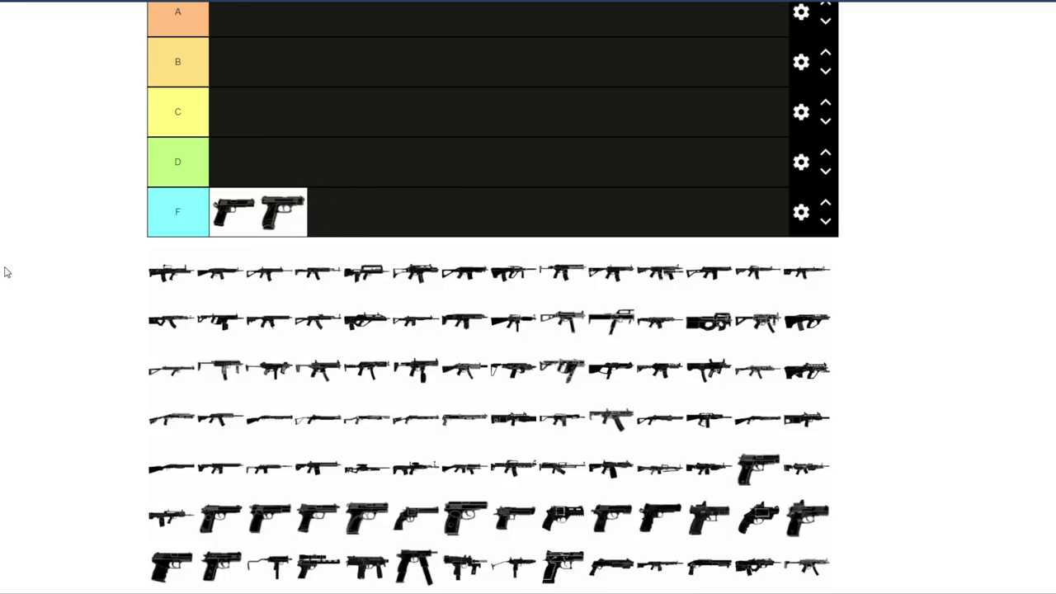
pyautogui.scroll(1, 30, 287)
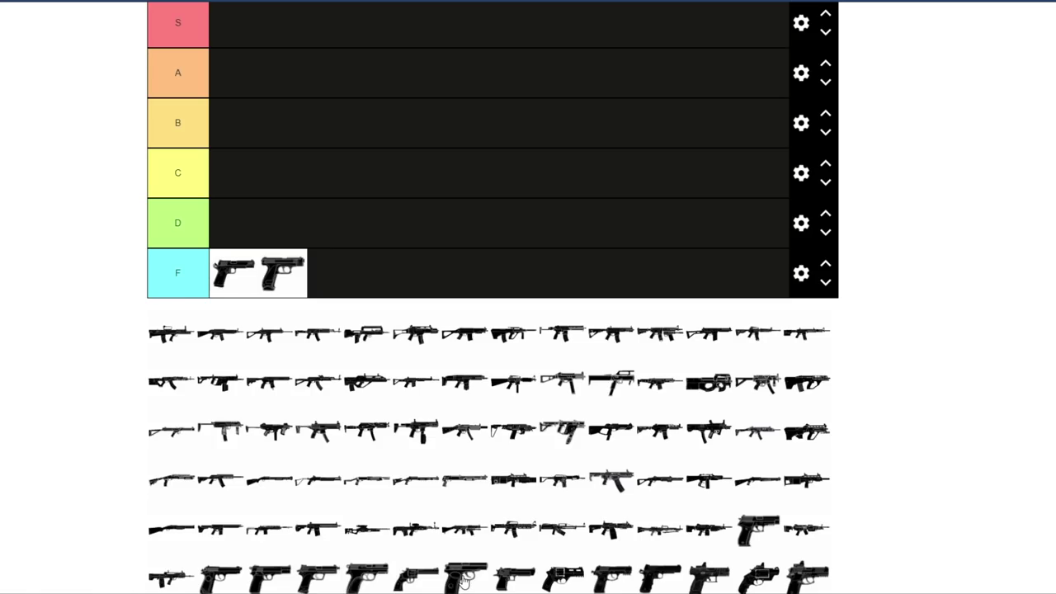
pyautogui.moveTo(458, 570); pyautogui.dragTo(235, 76)
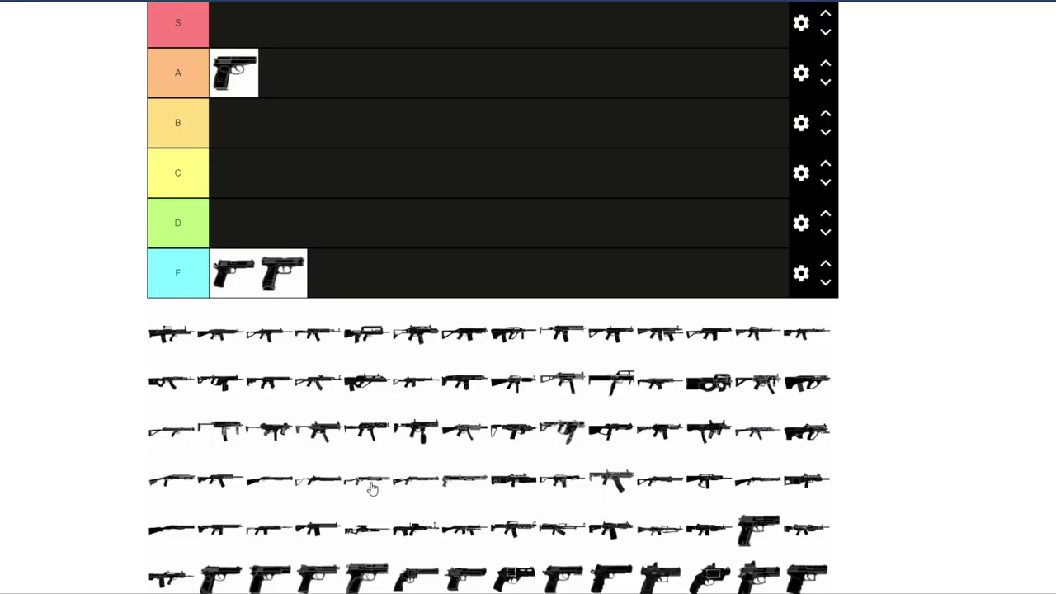
# Add a pistol to tier B and move the second tier A pistol down to B
pyautogui.scroll(-1, 372, 488)
pyautogui.moveTo(258, 528); pyautogui.dragTo(343, 169)
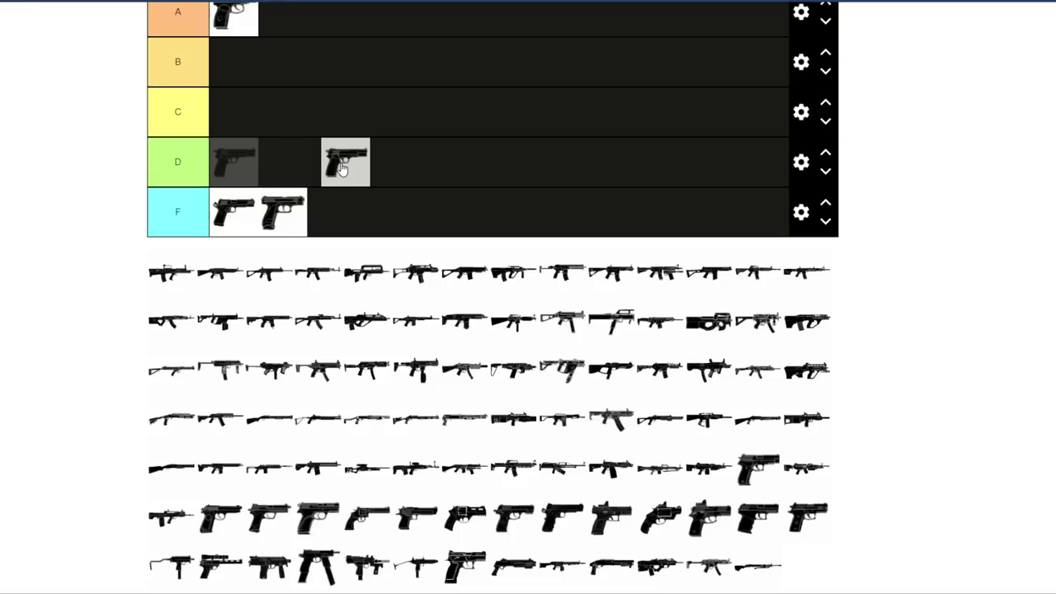
pyautogui.moveTo(343, 169); pyautogui.dragTo(279, 81)
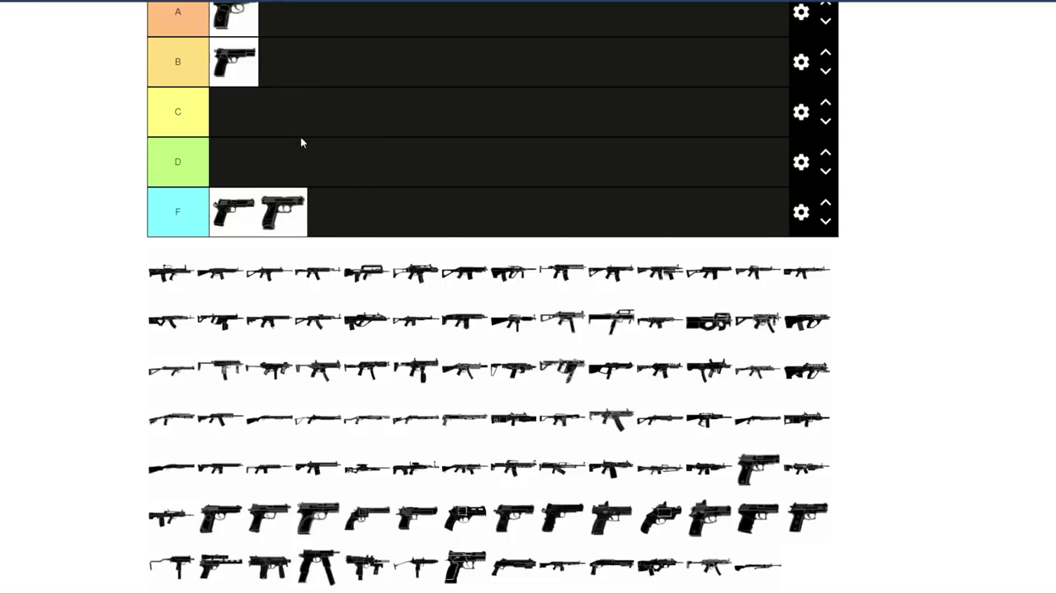
pyautogui.scroll(1, 251, 144)
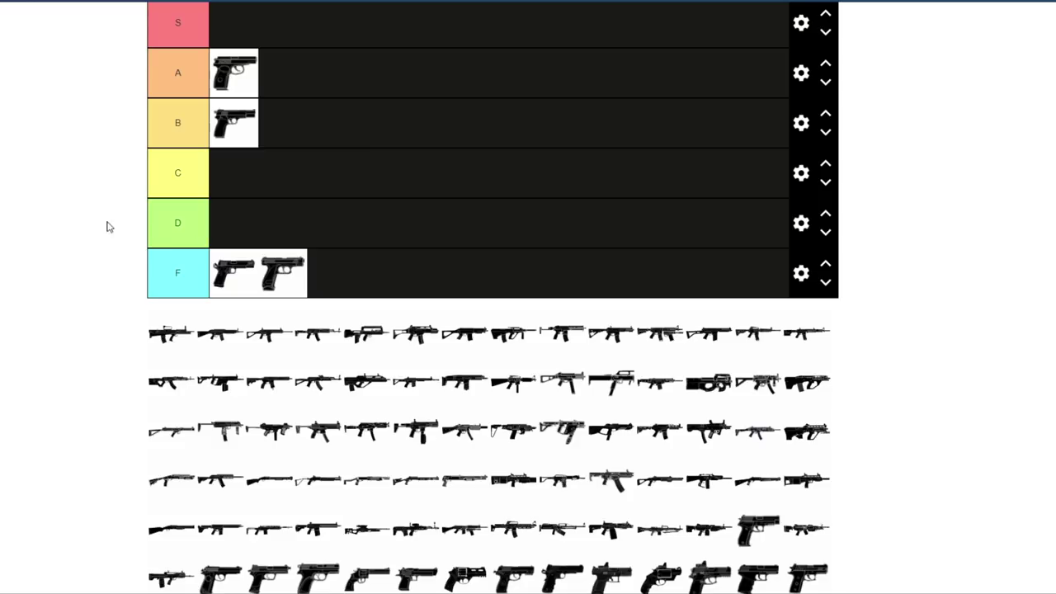
pyautogui.scroll(-1, 37, 205)
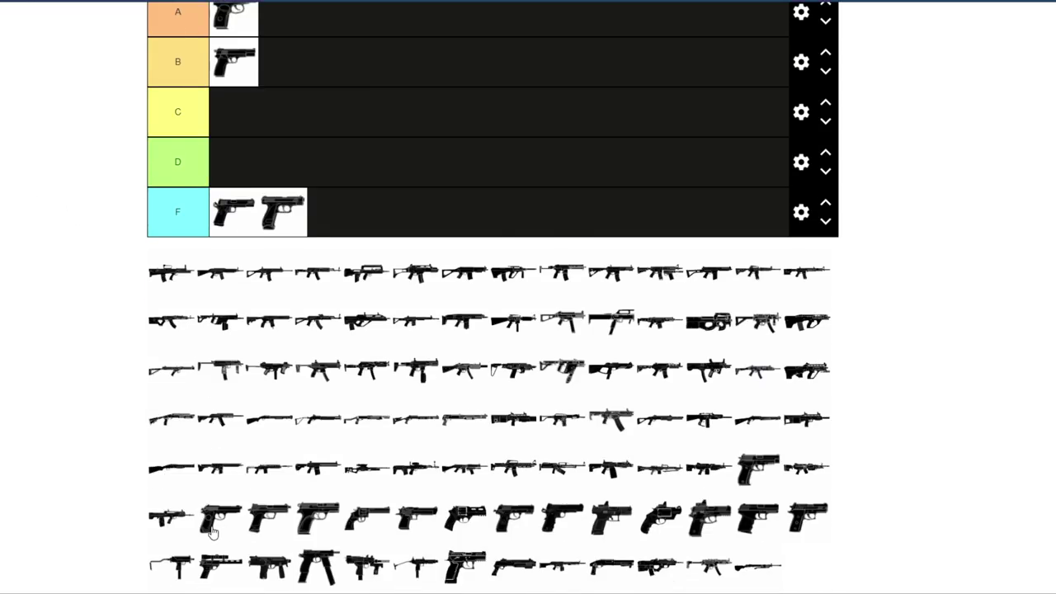
pyautogui.moveTo(214, 533); pyautogui.dragTo(313, 69)
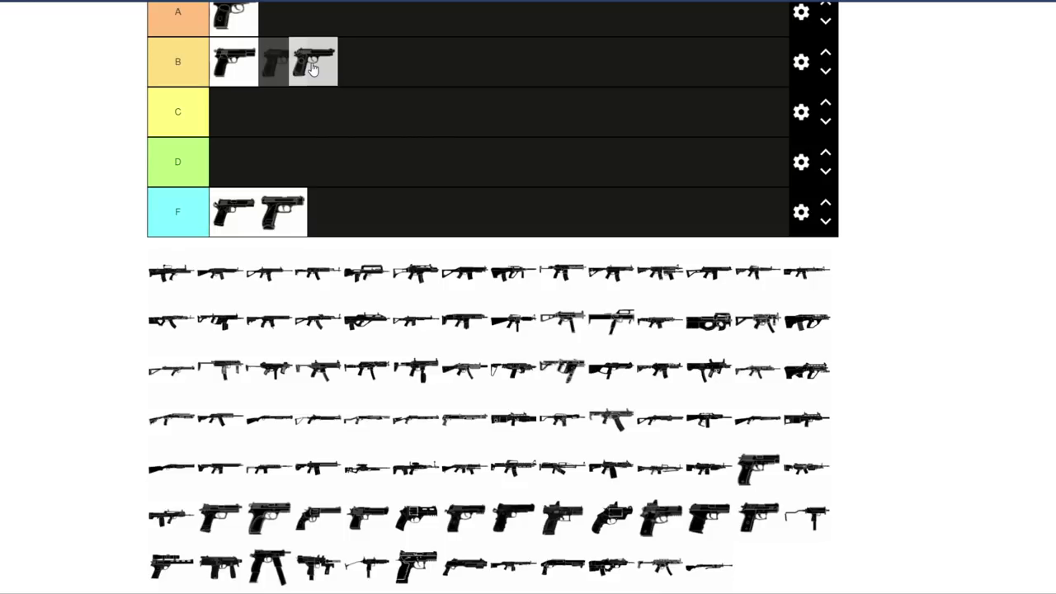
pyautogui.moveTo(313, 68); pyautogui.dragTo(308, 36)
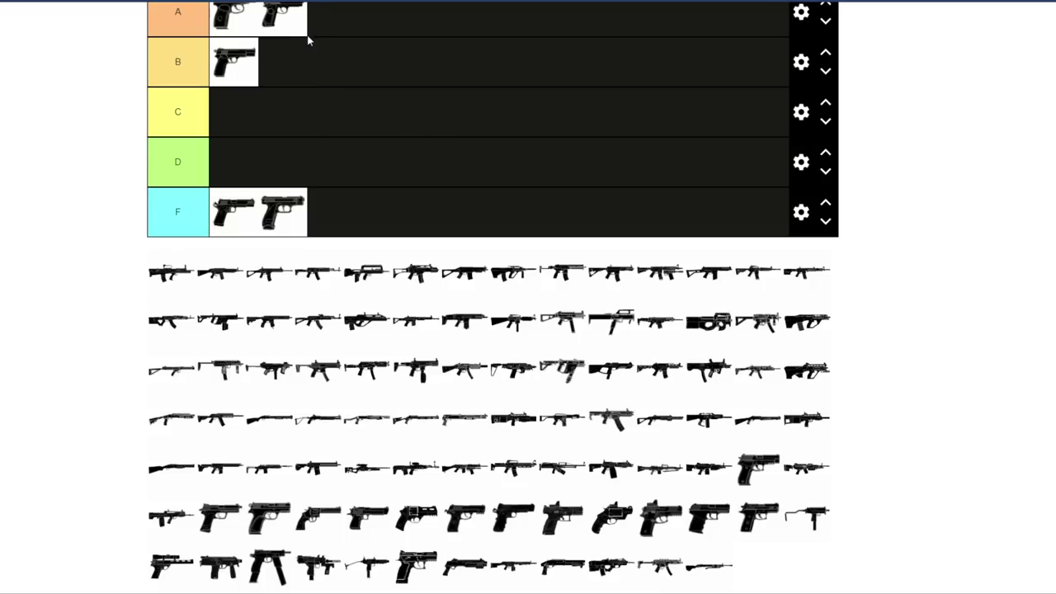
pyautogui.scroll(1, 323, 142)
pyautogui.moveTo(285, 82); pyautogui.dragTo(352, 142)
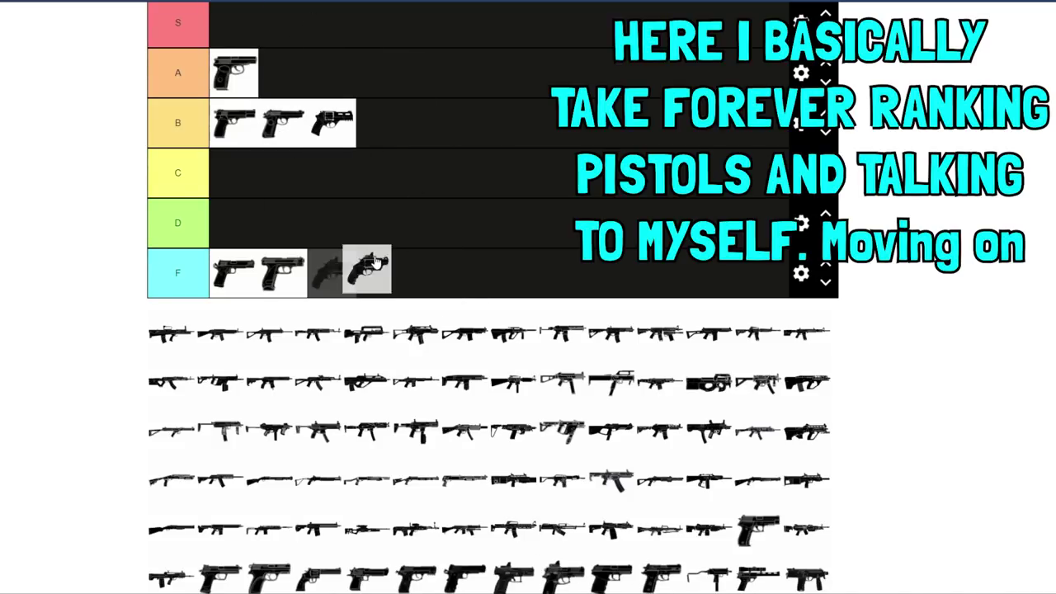
# Sort the remaining pistols into tiers B, C, D and F, giving tier D six guns
pyautogui.moveTo(561, 528); pyautogui.dragTo(248, 216)
pyautogui.moveTo(515, 577); pyautogui.dragTo(234, 173)
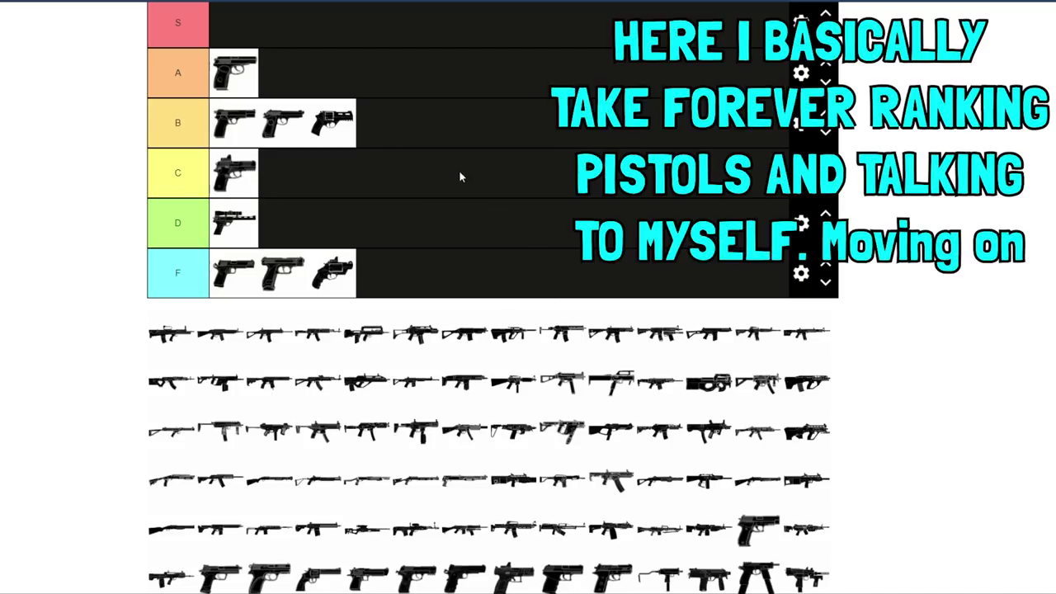
pyautogui.moveTo(757, 533); pyautogui.dragTo(284, 174)
pyautogui.moveTo(611, 577); pyautogui.dragTo(330, 173)
pyautogui.moveTo(661, 577); pyautogui.dragTo(380, 272)
pyautogui.scroll(-1, 700, 528)
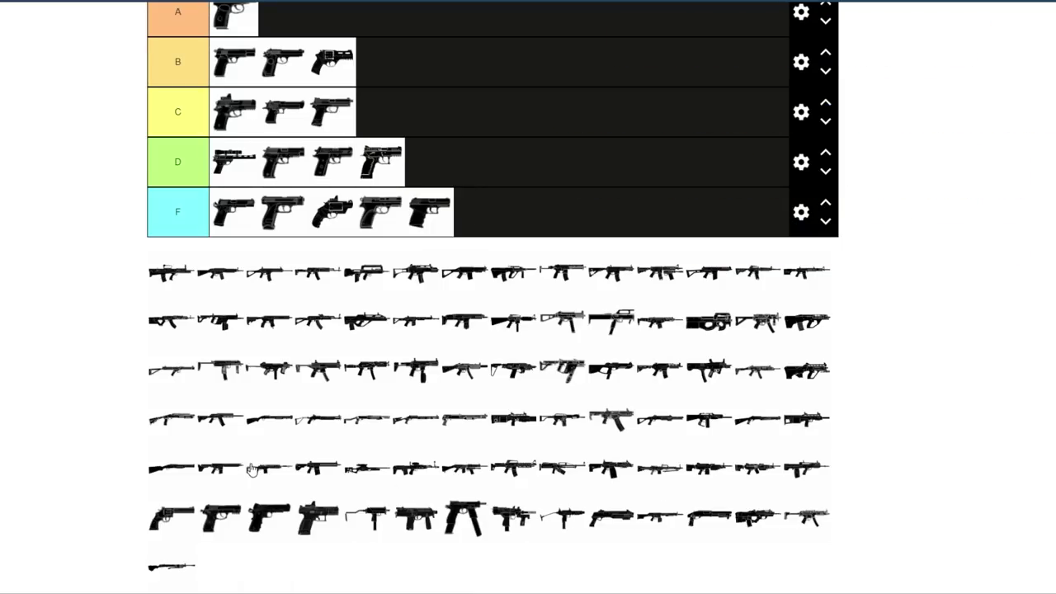
pyautogui.moveTo(171, 517); pyautogui.dragTo(478, 212)
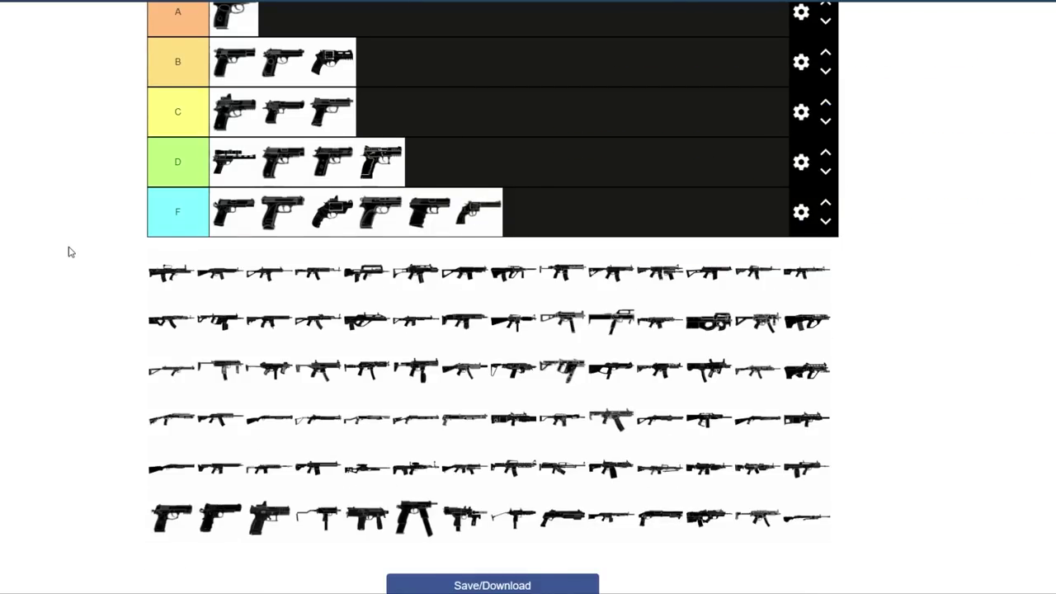
pyautogui.scroll(1, 70, 251)
pyautogui.moveTo(368, 578); pyautogui.dragTo(381, 173)
pyautogui.moveTo(269, 577); pyautogui.dragTo(527, 273)
pyautogui.moveTo(319, 577); pyautogui.dragTo(441, 235)
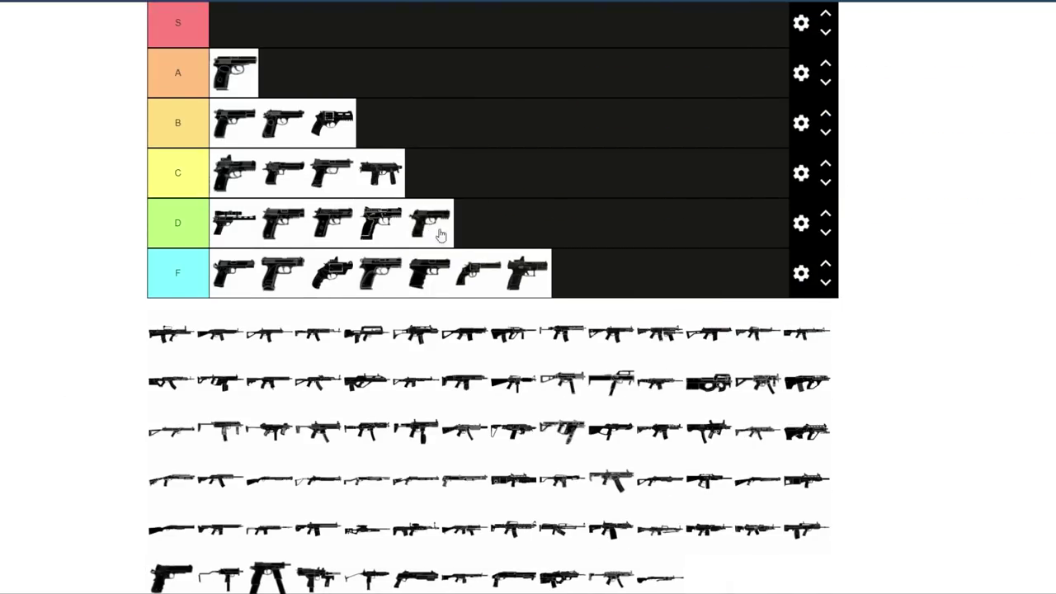
pyautogui.moveTo(171, 577); pyautogui.dragTo(479, 224)
# Place the machine pistol in C and submachine guns in tiers B, A and S
pyautogui.moveTo(221, 578); pyautogui.dragTo(429, 173)
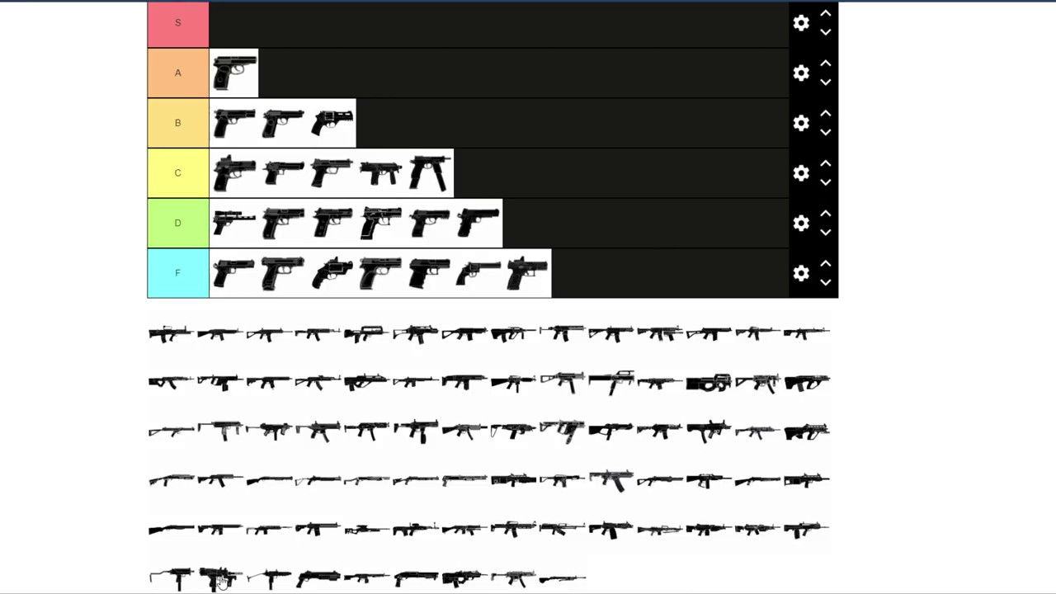
pyautogui.moveTo(220, 578); pyautogui.dragTo(416, 117)
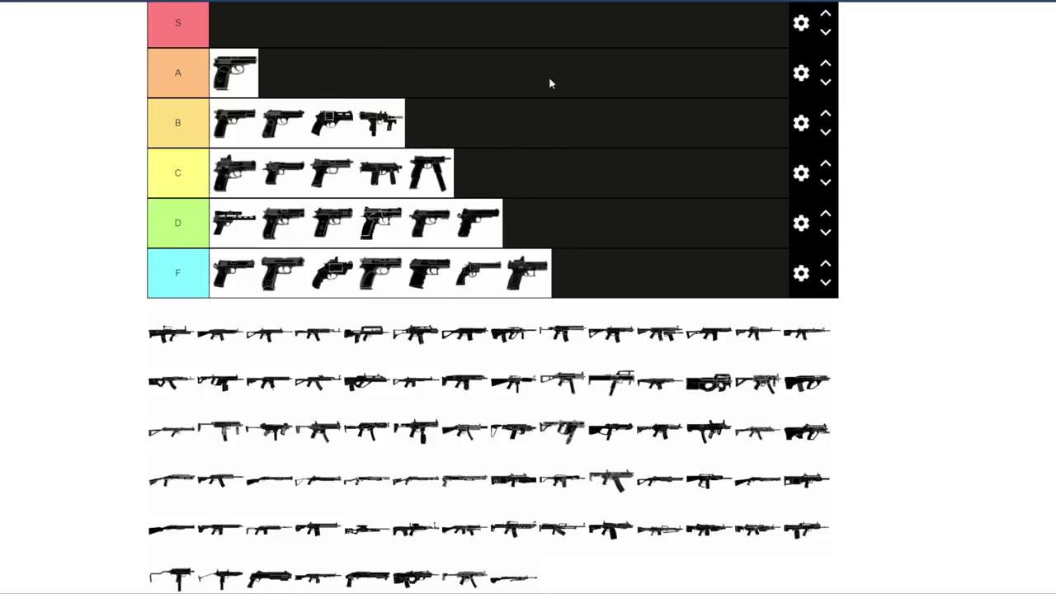
pyautogui.moveTo(229, 577); pyautogui.dragTo(331, 76)
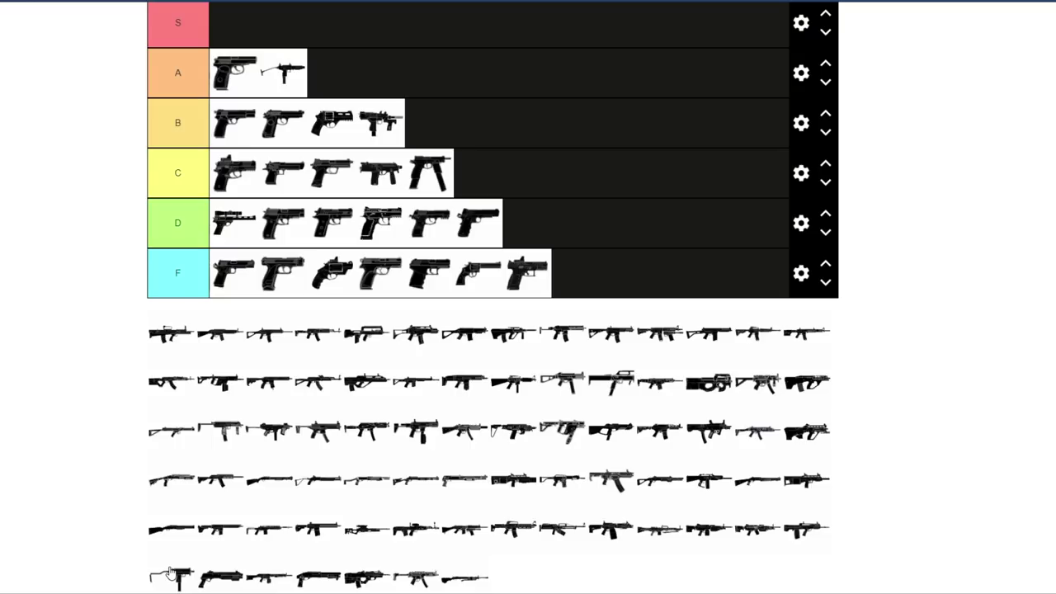
pyautogui.moveTo(169, 575); pyautogui.dragTo(237, 26)
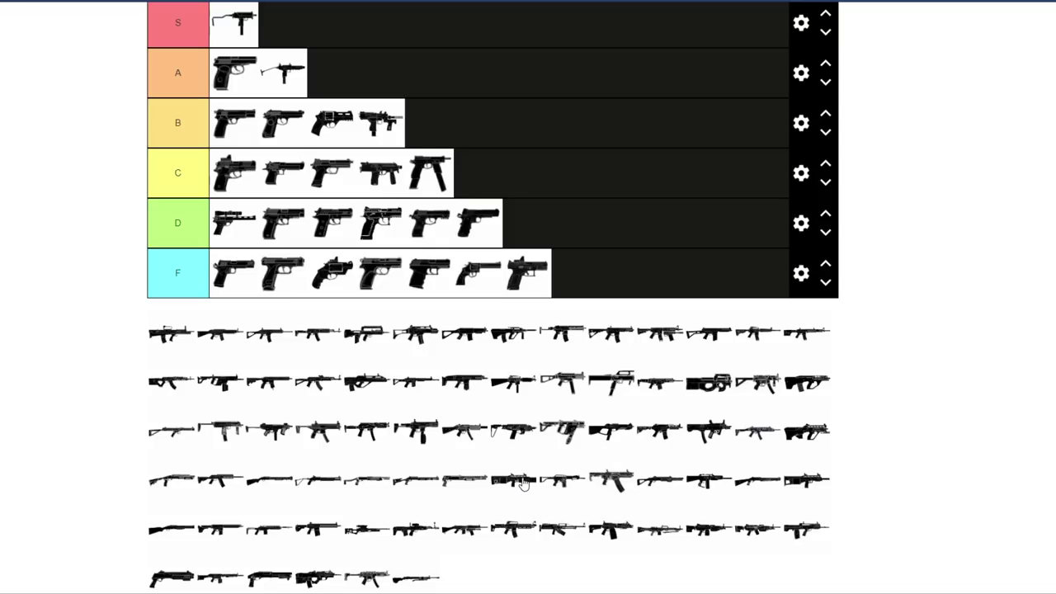
# Add rifles and shotguns to tiers D and F, plus two more weapons to tier B
pyautogui.moveTo(522, 484); pyautogui.dragTo(611, 272)
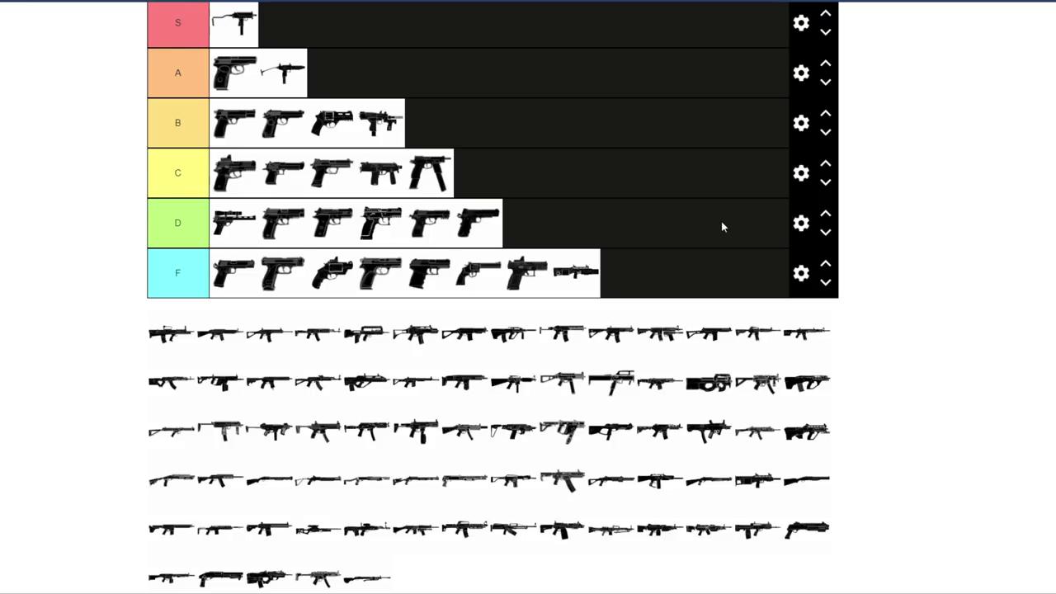
pyautogui.moveTo(562, 479); pyautogui.dragTo(491, 128)
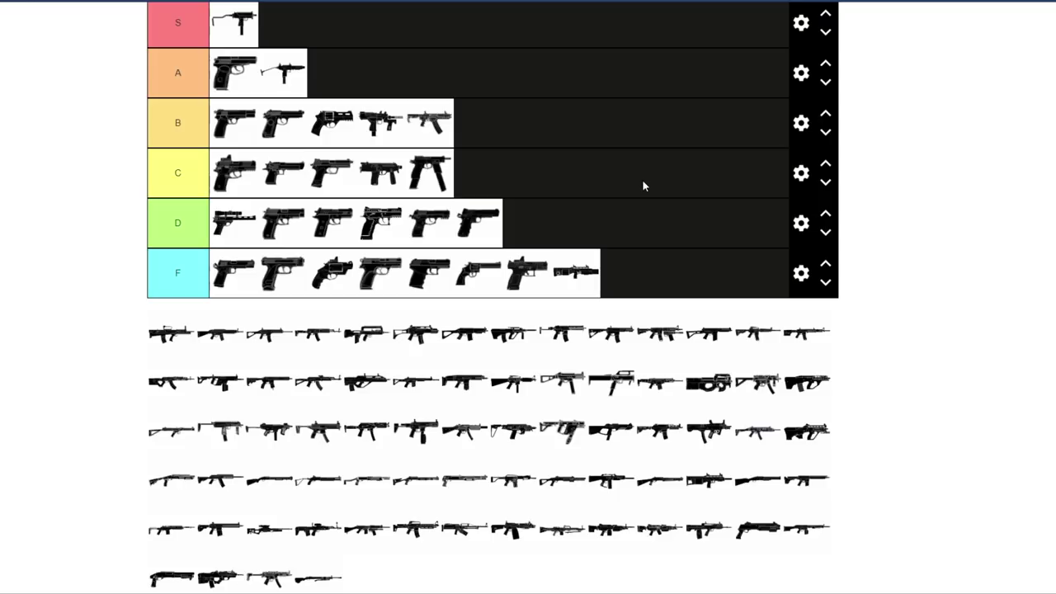
pyautogui.moveTo(609, 485); pyautogui.dragTo(624, 273)
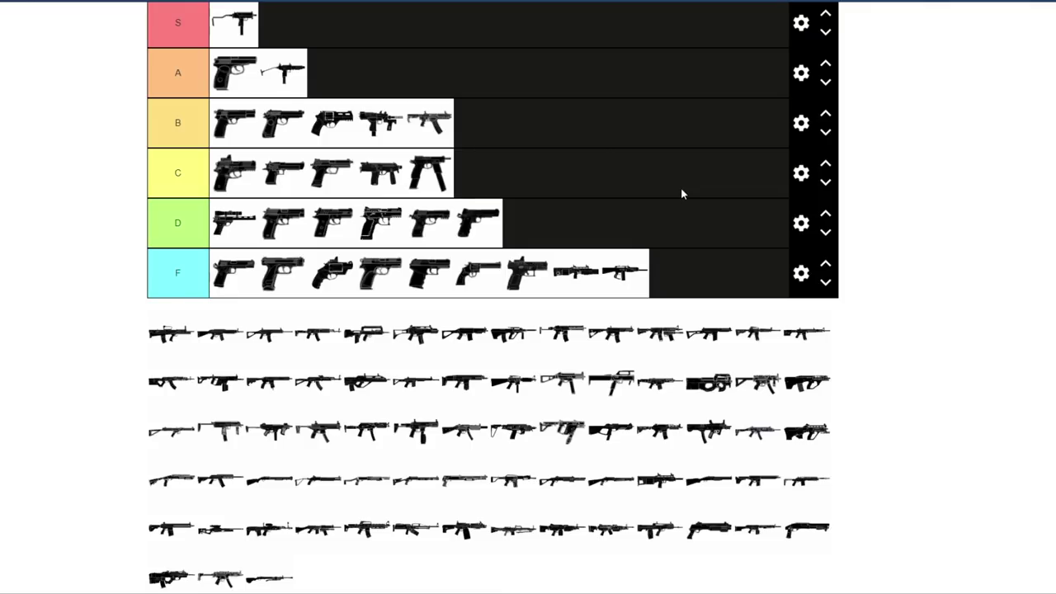
pyautogui.moveTo(814, 537); pyautogui.dragTo(589, 214)
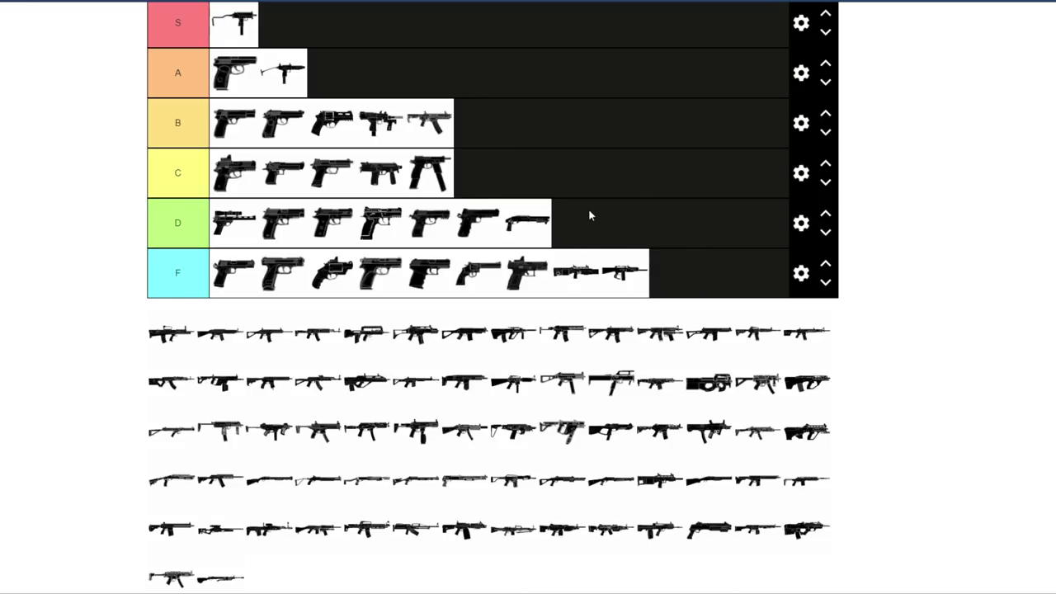
pyautogui.moveTo(698, 537); pyautogui.dragTo(686, 211)
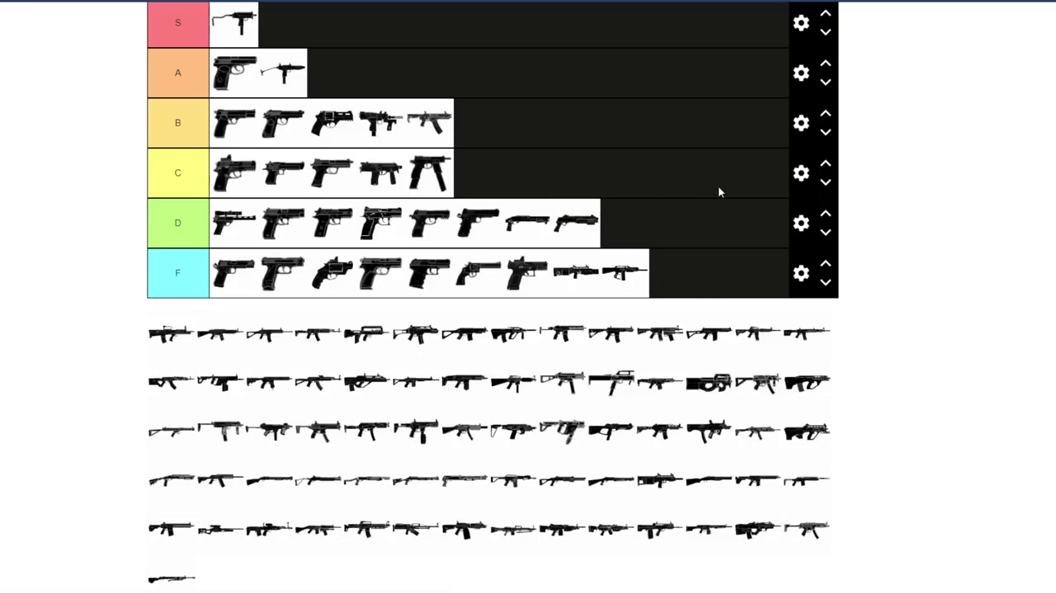
pyautogui.moveTo(328, 487); pyautogui.dragTo(498, 122)
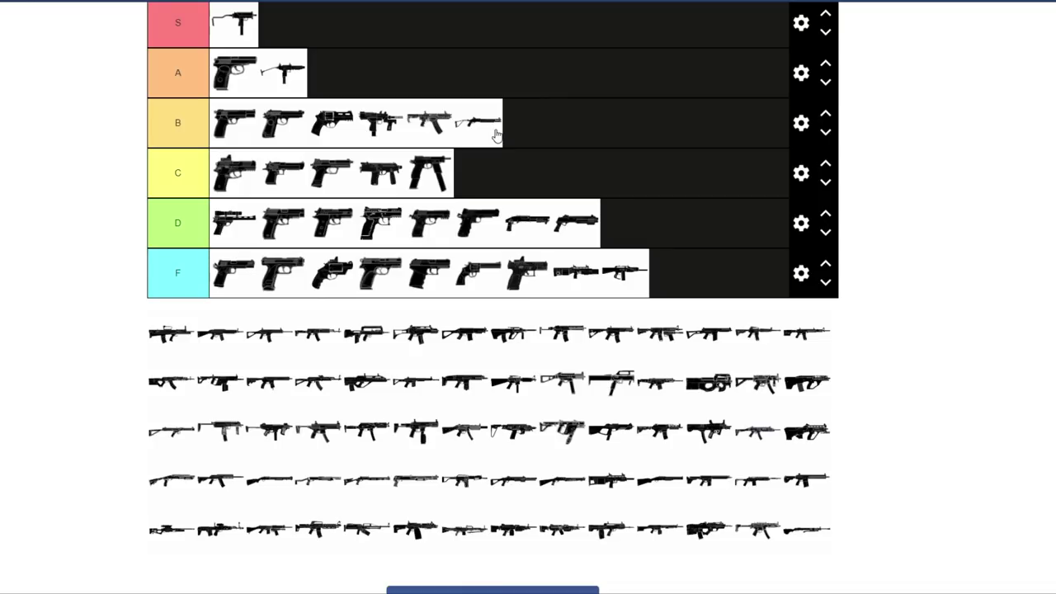
pyautogui.moveTo(553, 472); pyautogui.dragTo(693, 274)
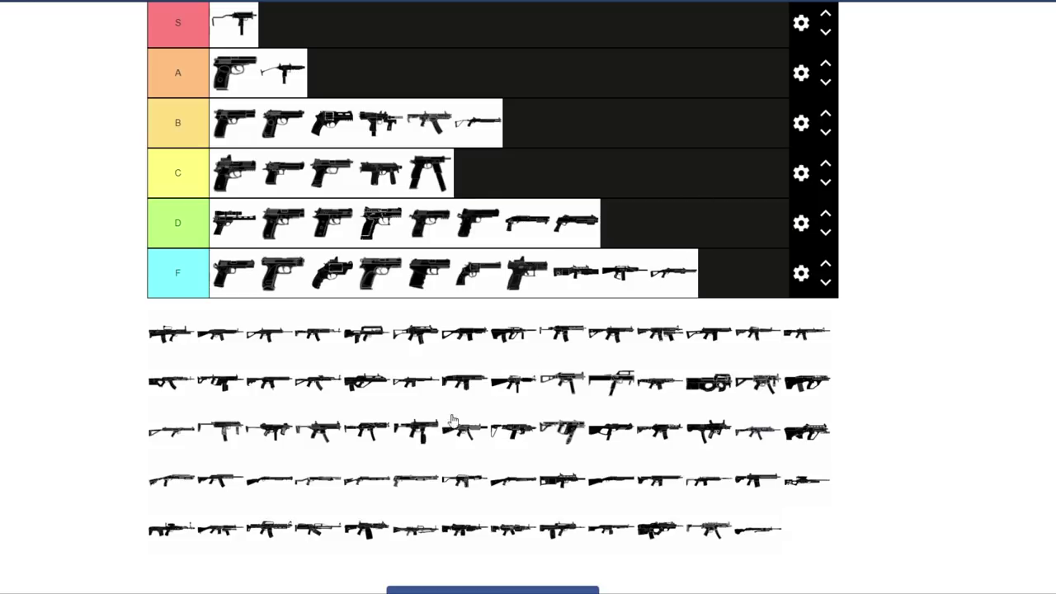
pyautogui.moveTo(423, 495); pyautogui.dragTo(734, 274)
# Add shotguns to tiers A, C and D, and rifles to the second rows of D and F
pyautogui.scroll(1, 725, 264)
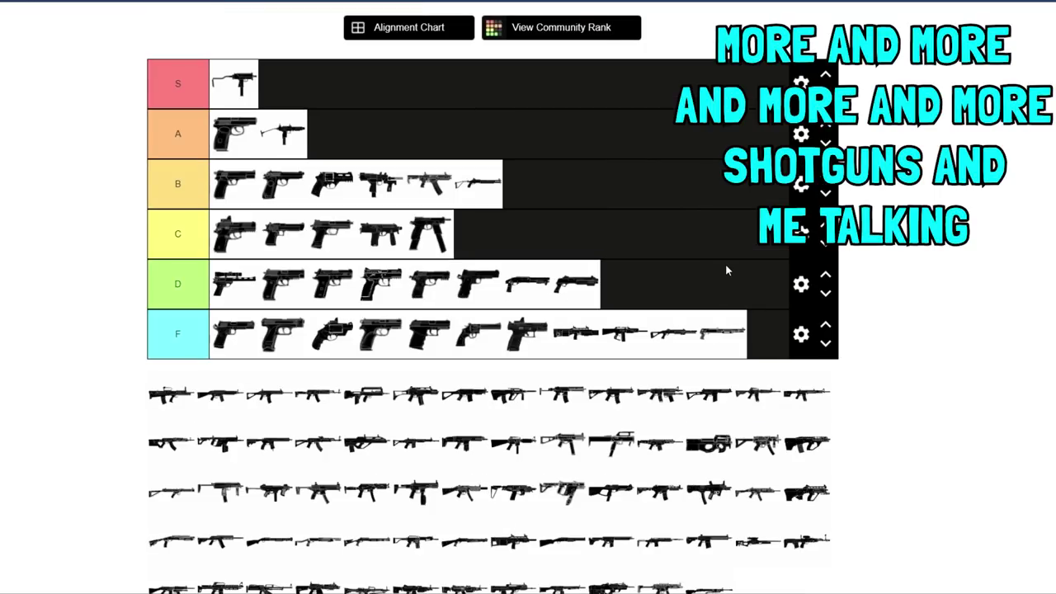
pyautogui.moveTo(270, 542); pyautogui.dragTo(618, 227)
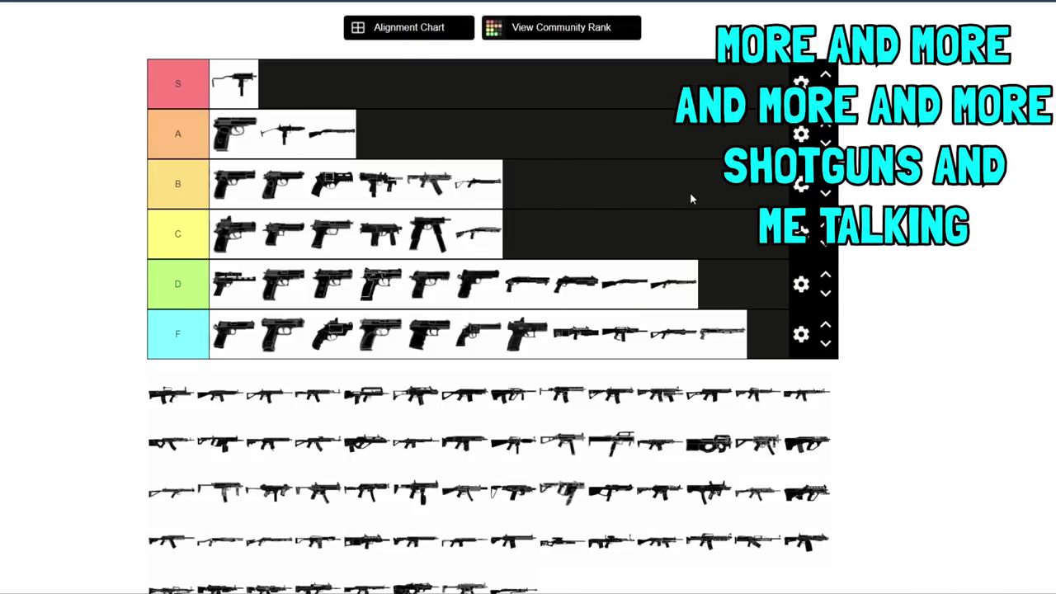
pyautogui.moveTo(270, 542); pyautogui.dragTo(309, 384)
pyautogui.moveTo(513, 588); pyautogui.dragTo(717, 283)
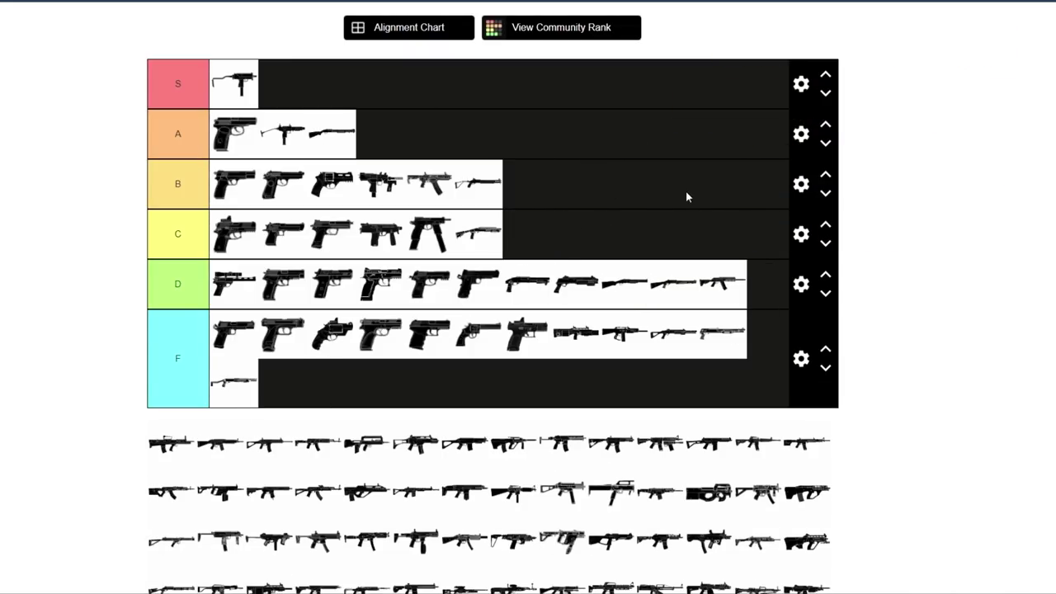
pyautogui.scroll(-1, 691, 214)
pyautogui.moveTo(271, 479); pyautogui.dragTo(278, 326)
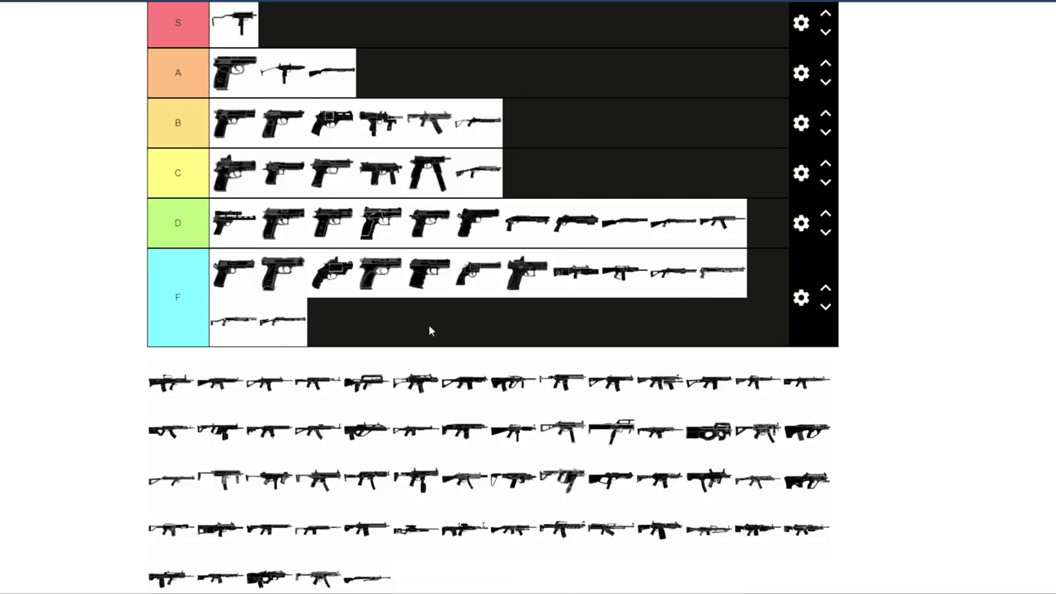
pyautogui.moveTo(219, 528); pyautogui.dragTo(347, 322)
pyautogui.moveTo(219, 528); pyautogui.dragTo(260, 280)
pyautogui.scroll(-1, 23, 401)
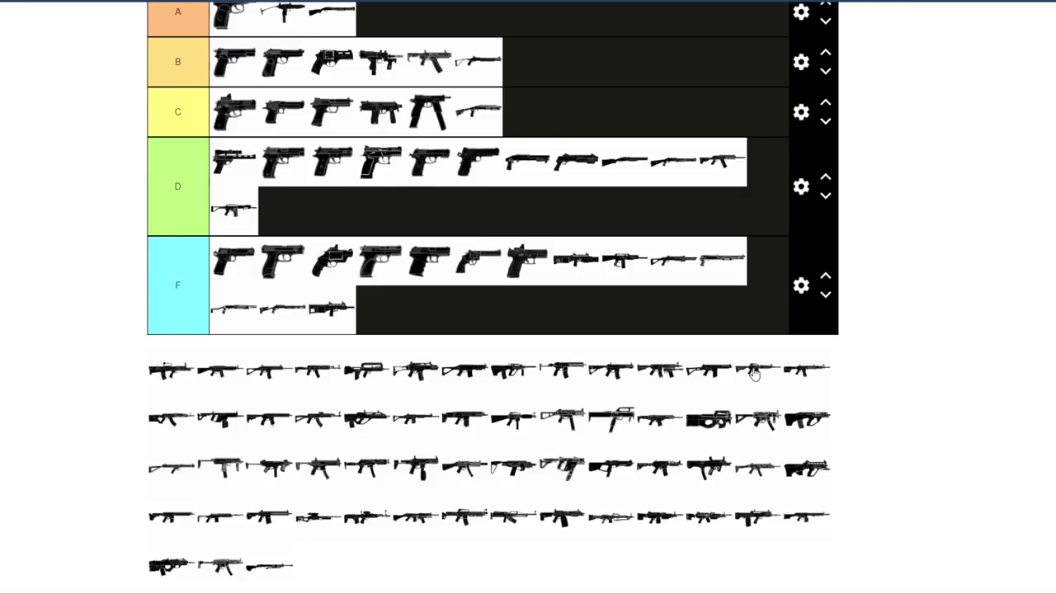
# Add a rifle to tier C, a gun to tier D's second row, and a DMR to tier B
pyautogui.moveTo(751, 373); pyautogui.dragTo(589, 117)
pyautogui.scroll(1, 631, 195)
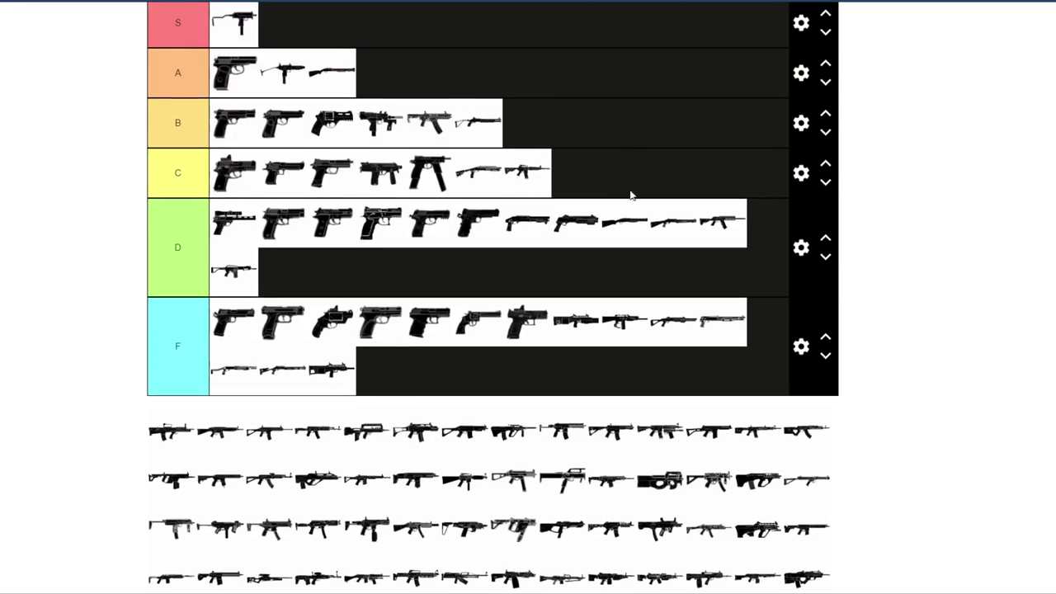
pyautogui.scroll(1, 635, 153)
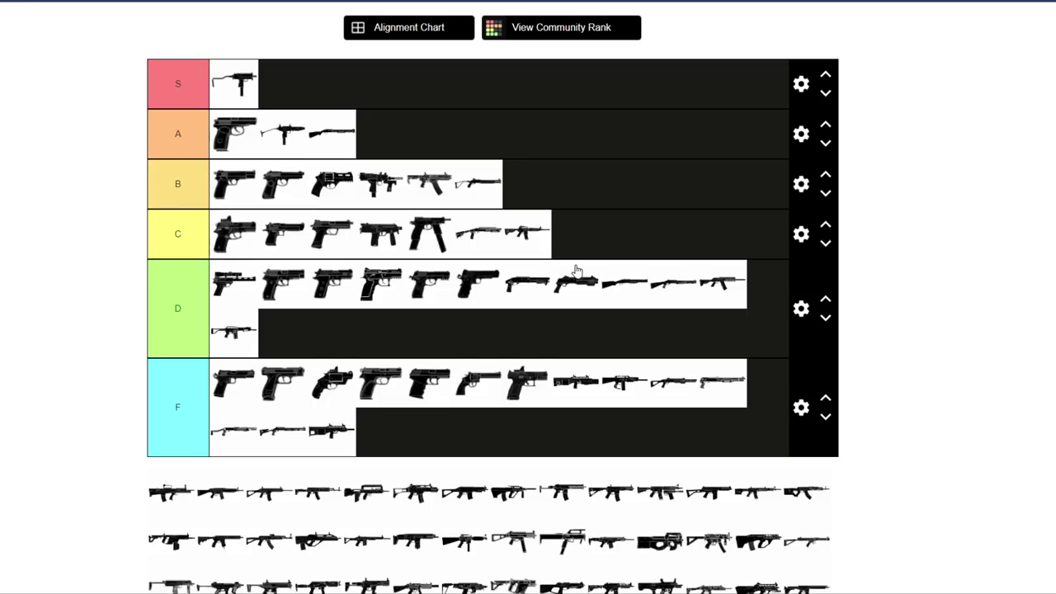
pyautogui.scroll(-1, 575, 270)
pyautogui.scroll(-1, 575, 269)
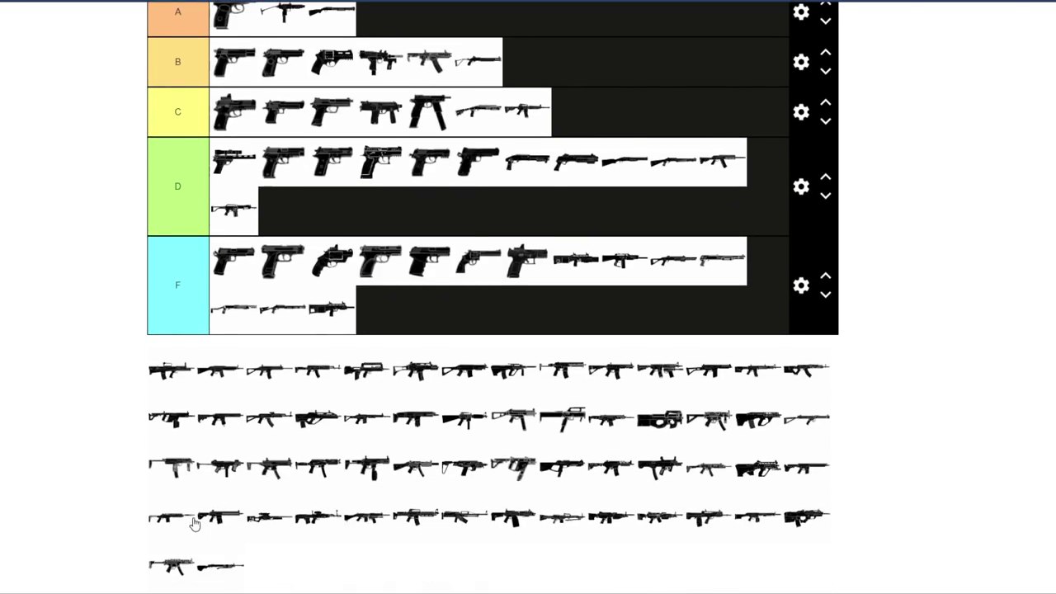
pyautogui.moveTo(194, 524); pyautogui.dragTo(310, 217)
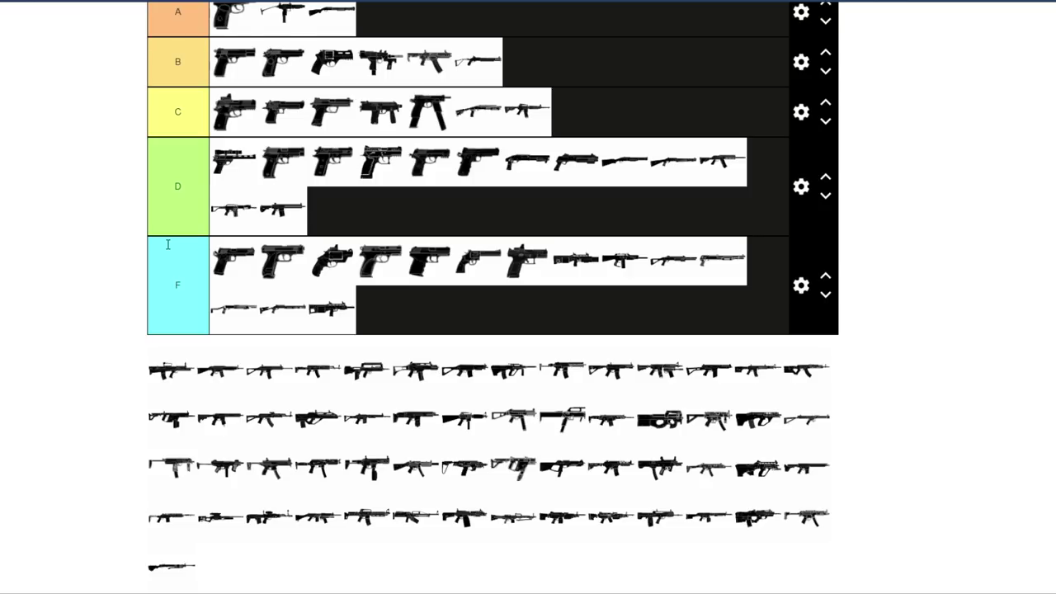
pyautogui.moveTo(171, 517); pyautogui.dragTo(675, 116)
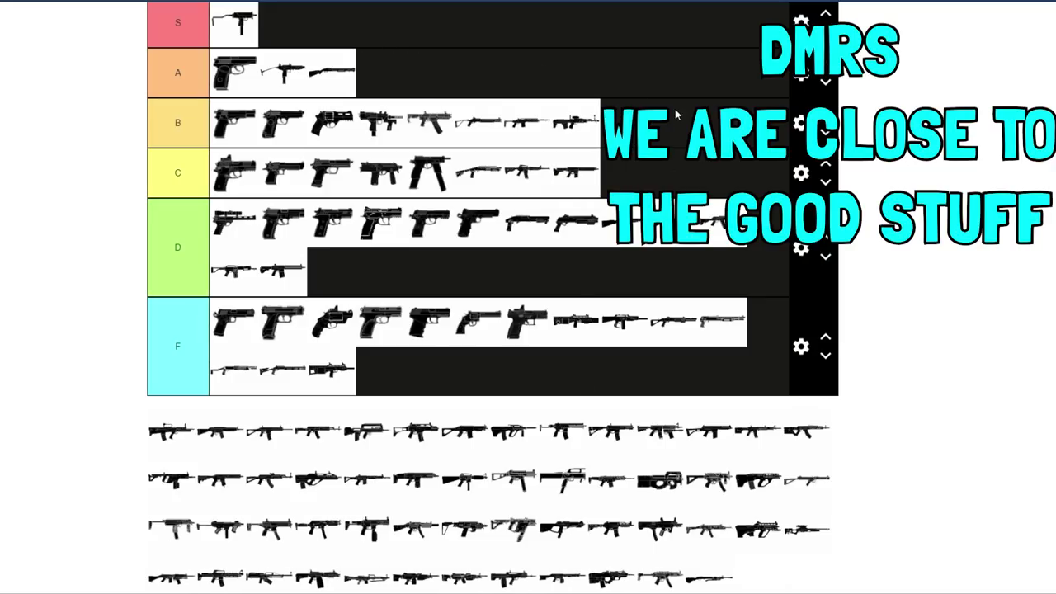
# Rank three DMRs from the pool into the tiers, including B and C
pyautogui.scroll(-1, 52, 353)
pyautogui.moveTo(171, 518); pyautogui.dragTo(367, 215)
pyautogui.scroll(1, 378, 248)
pyautogui.scroll(-2, 436, 150)
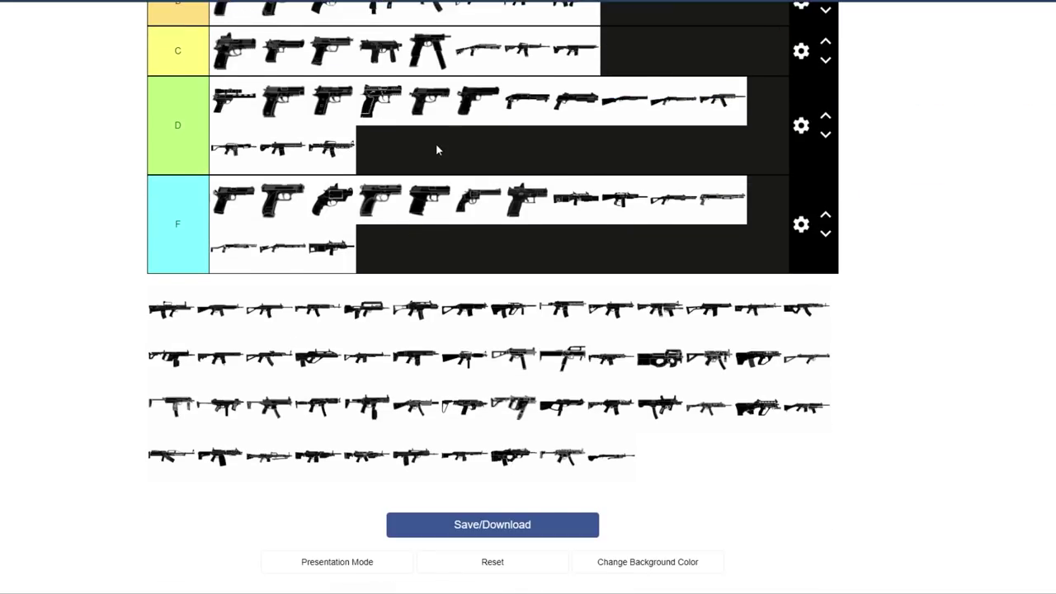
pyautogui.scroll(2, 438, 150)
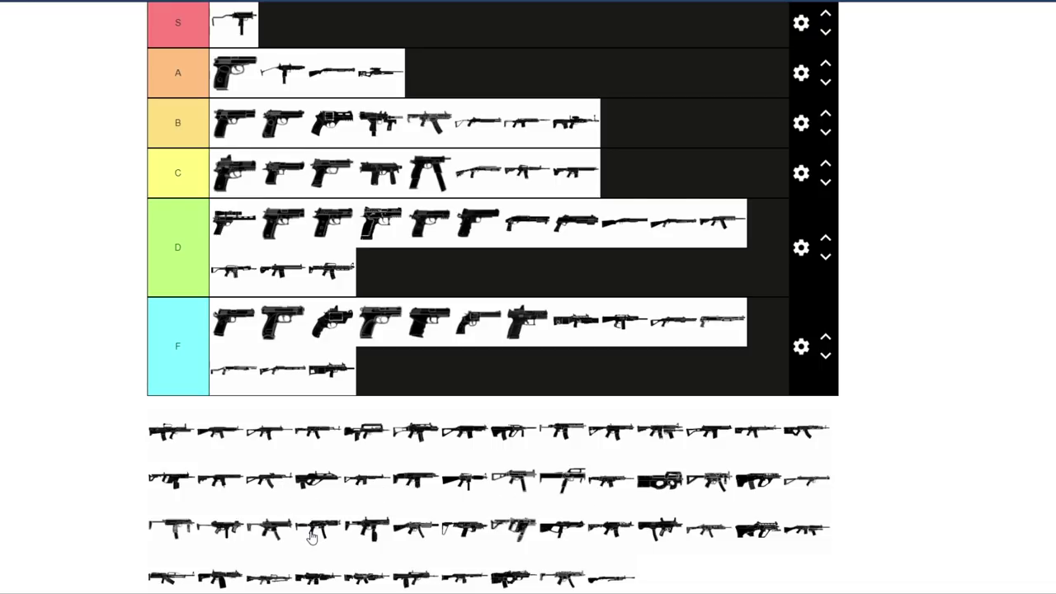
pyautogui.moveTo(269, 578); pyautogui.dragTo(642, 136)
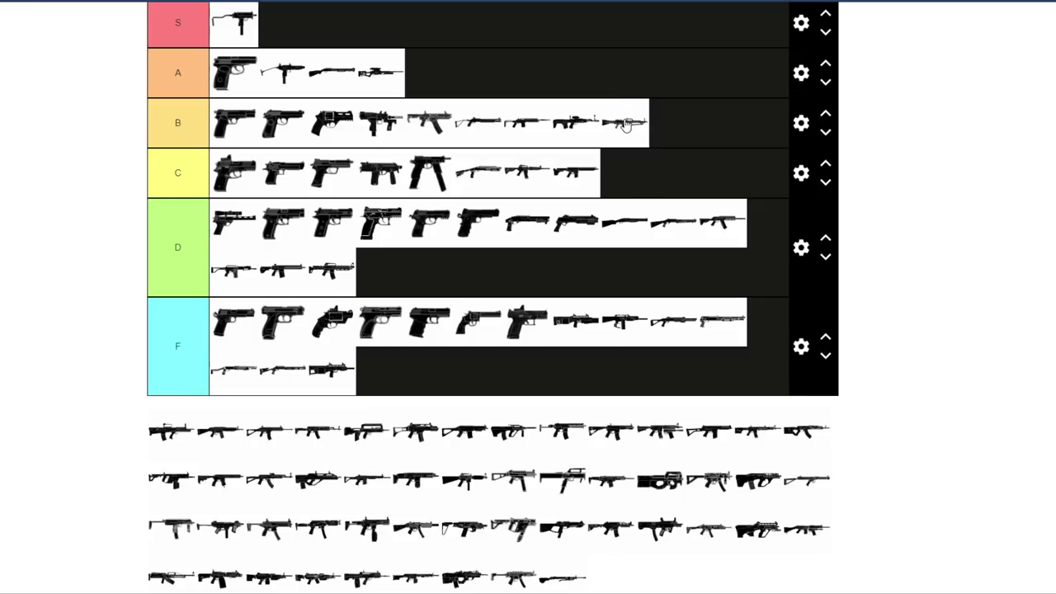
pyautogui.moveTo(566, 580); pyautogui.dragTo(642, 175)
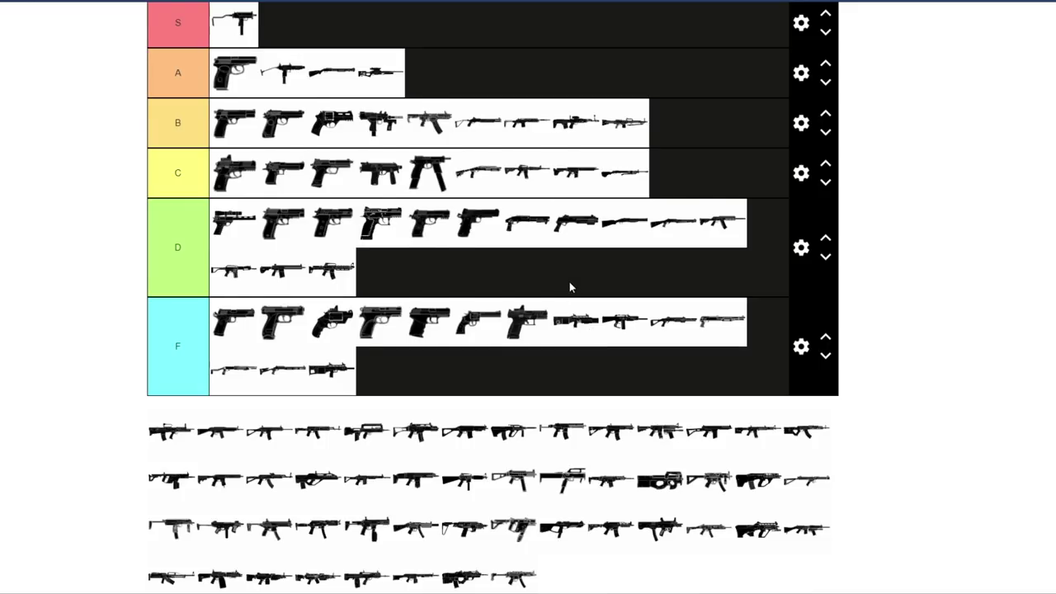
# Drop another DMR at the end of tier C, then promote it to tier B
pyautogui.scroll(1, 569, 282)
pyautogui.scroll(-1, 716, 230)
pyautogui.moveTo(229, 576); pyautogui.dragTo(672, 173)
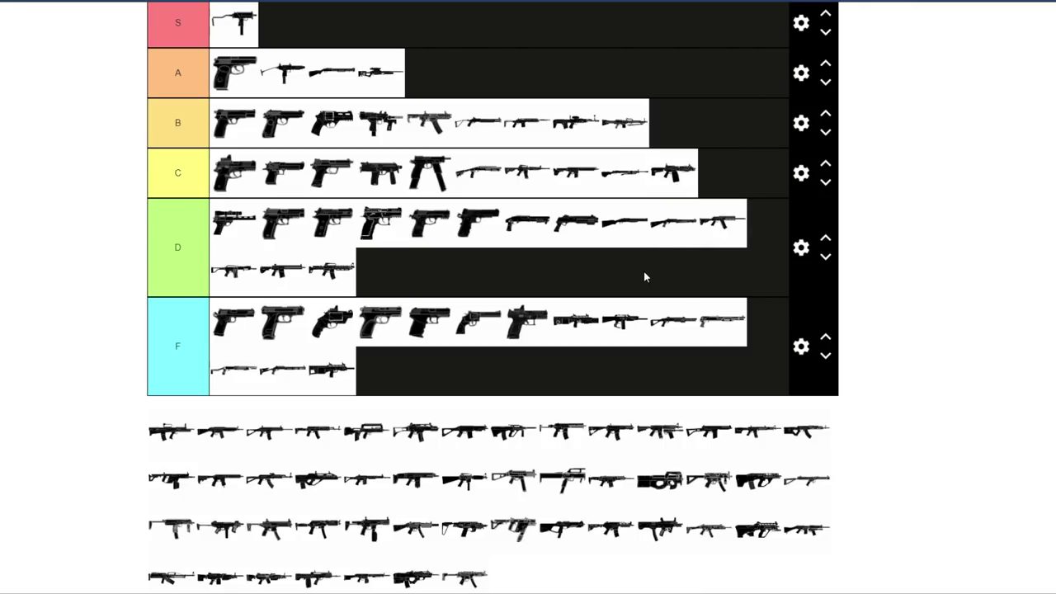
pyautogui.moveTo(684, 193); pyautogui.dragTo(698, 133)
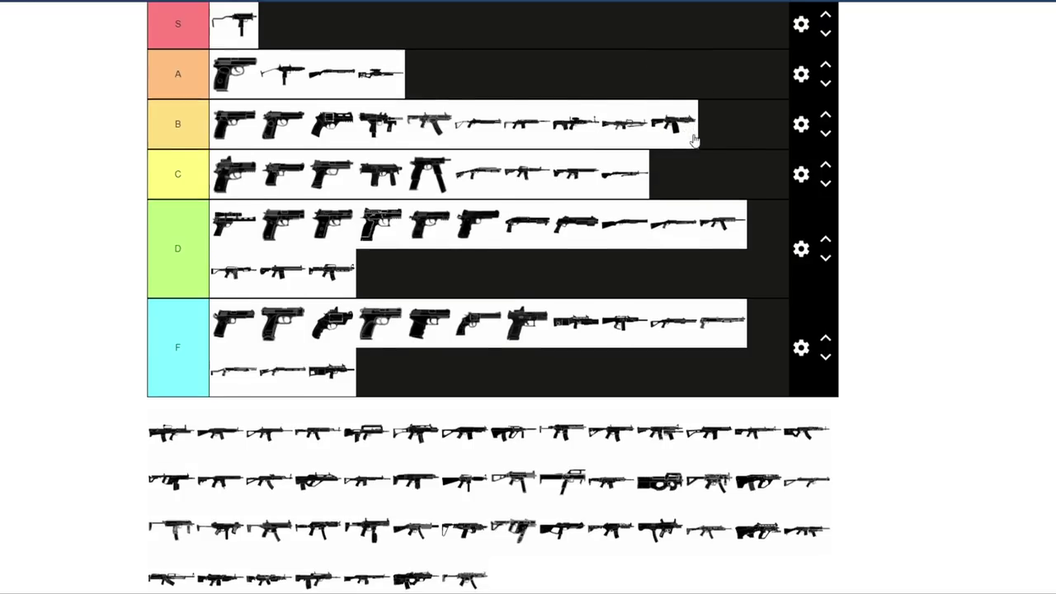
pyautogui.scroll(1, 698, 133)
pyautogui.scroll(-1, 710, 124)
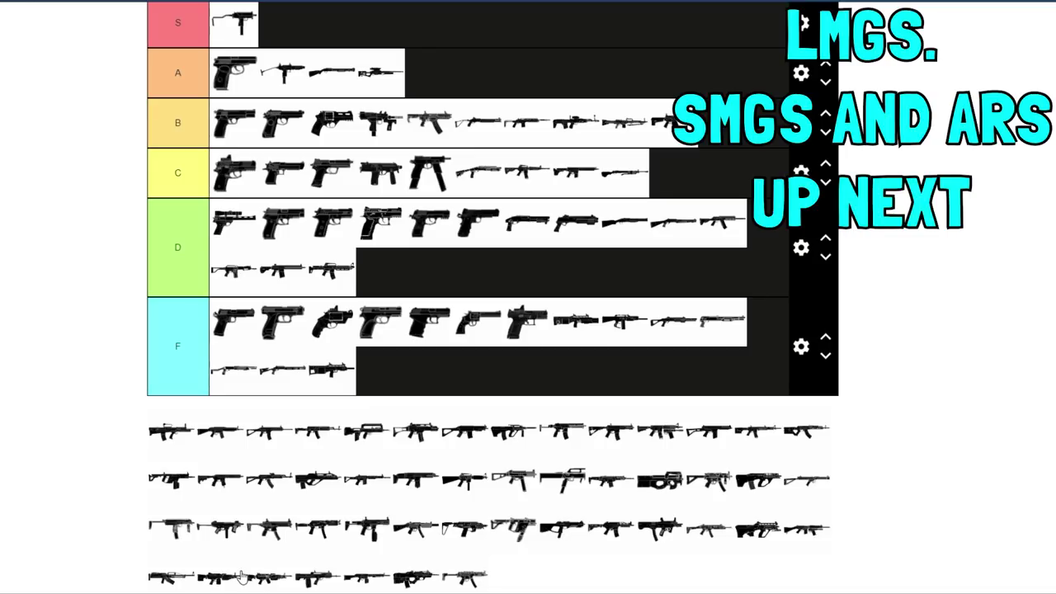
# Fill tiers C and D with pool weapons, moving one from D up into C
pyautogui.moveTo(219, 579); pyautogui.dragTo(561, 283)
pyautogui.moveTo(272, 578); pyautogui.dragTo(686, 173)
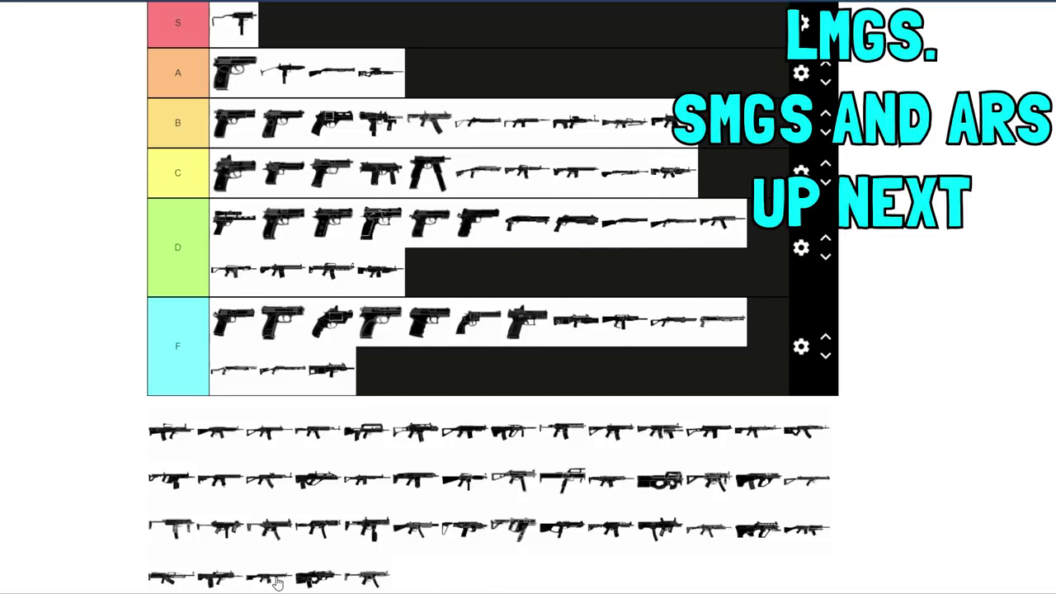
pyautogui.moveTo(276, 582); pyautogui.dragTo(438, 76)
pyautogui.scroll(-1, 674, 165)
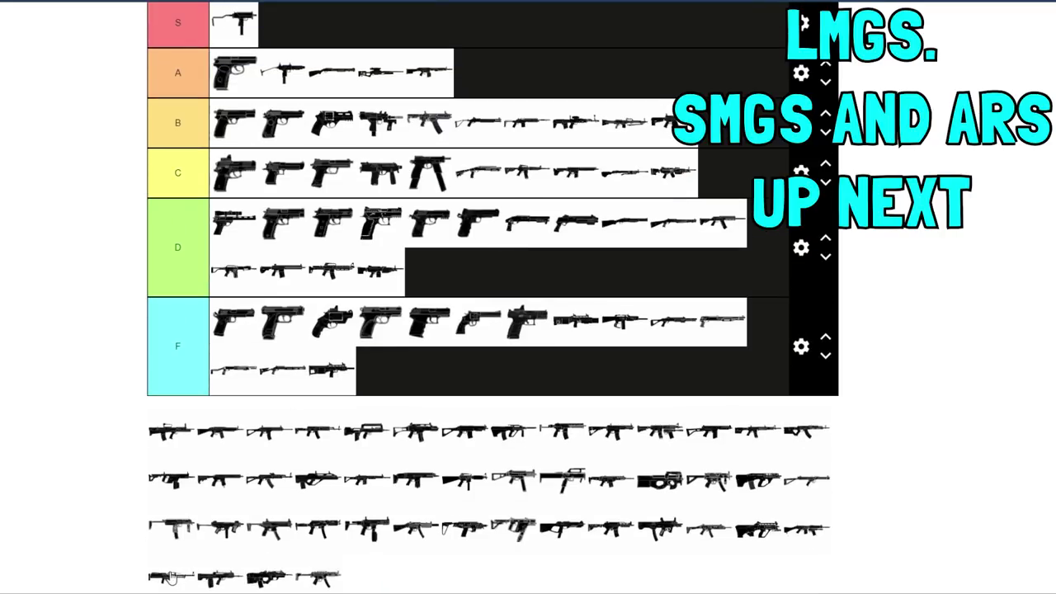
pyautogui.moveTo(169, 578); pyautogui.dragTo(429, 272)
pyautogui.moveTo(218, 578); pyautogui.dragTo(722, 174)
pyautogui.moveTo(169, 577); pyautogui.dragTo(478, 272)
pyautogui.moveTo(673, 222); pyautogui.dragTo(239, 231)
pyautogui.scroll(-1, 862, 459)
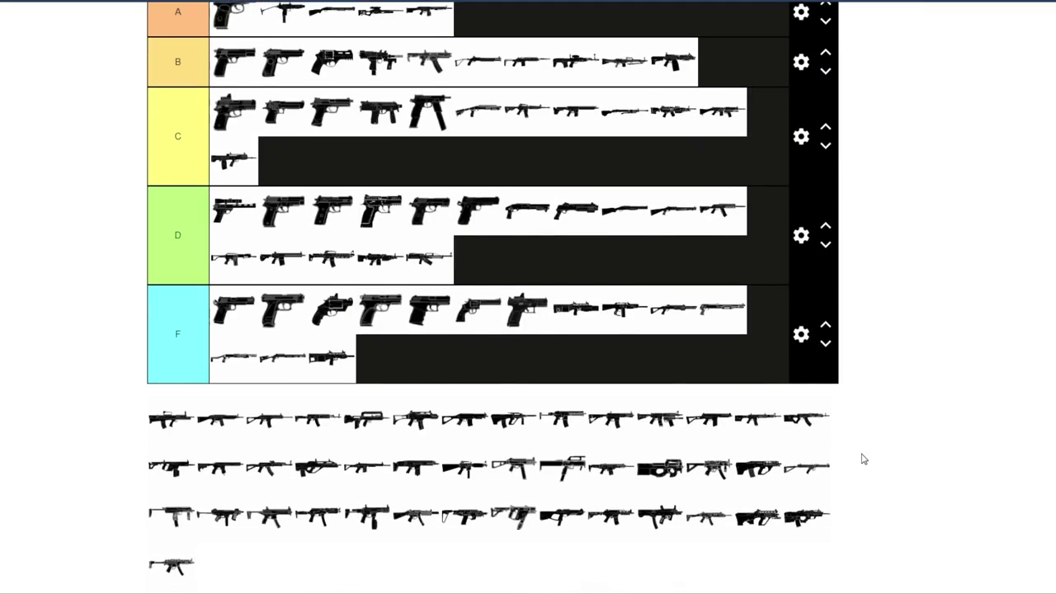
# Dismiss the browser context menu and drop another pool gun into an upper tier
pyautogui.rightClick(861, 458)
pyautogui.click(903, 500)
pyautogui.moveTo(807, 475); pyautogui.dragTo(528, 124)
pyautogui.scroll(2, 575, 130)
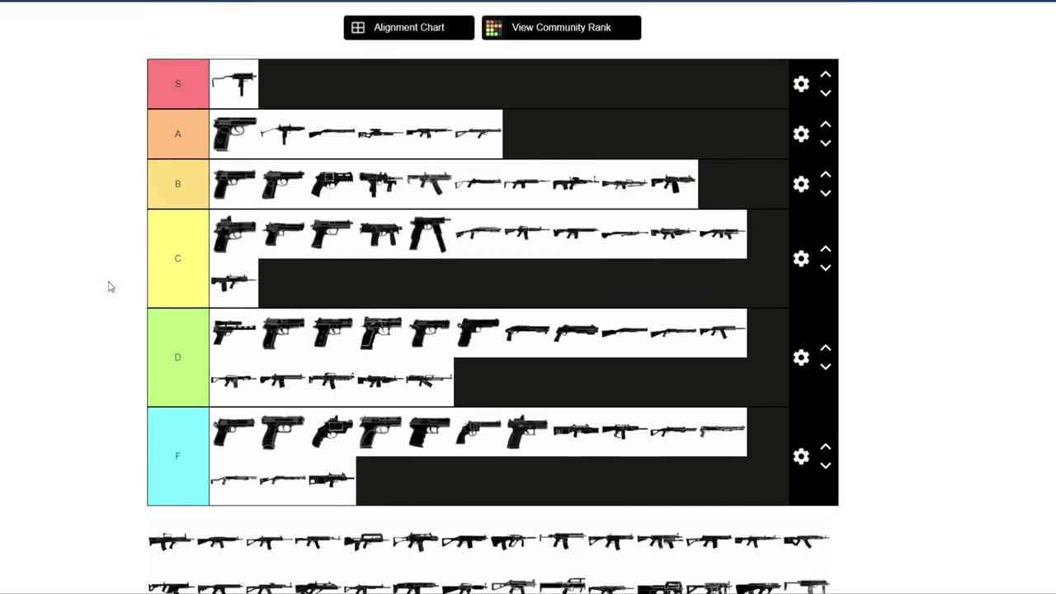
pyautogui.scroll(-1, 36, 290)
pyautogui.scroll(1, 38, 288)
pyautogui.scroll(-1, 240, 157)
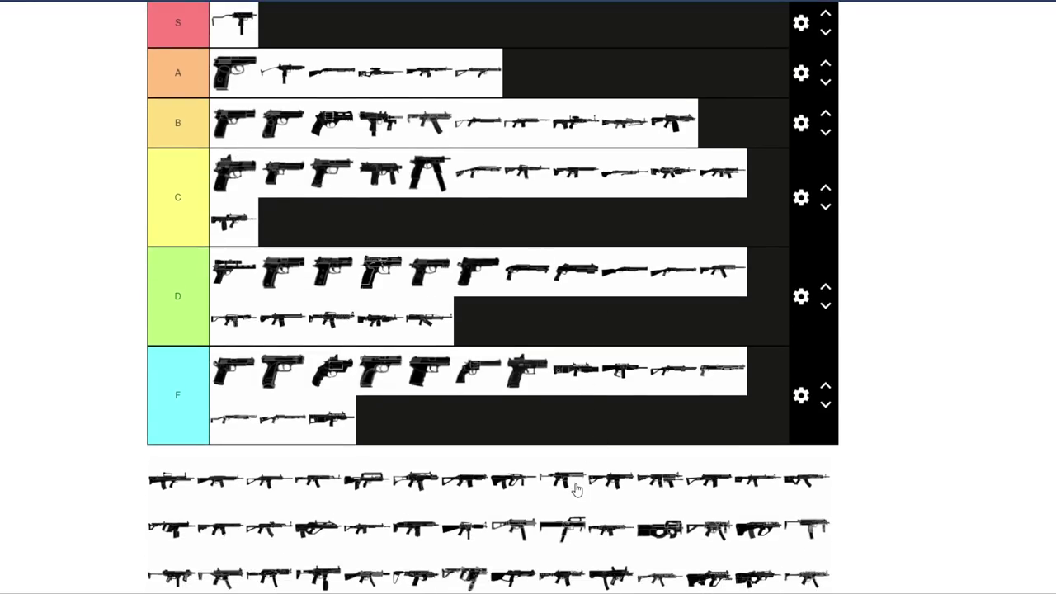
# Add more pool guns, including a second submachine gun in tier S
pyautogui.moveTo(573, 485); pyautogui.dragTo(557, 76)
pyautogui.scroll(1, 116, 272)
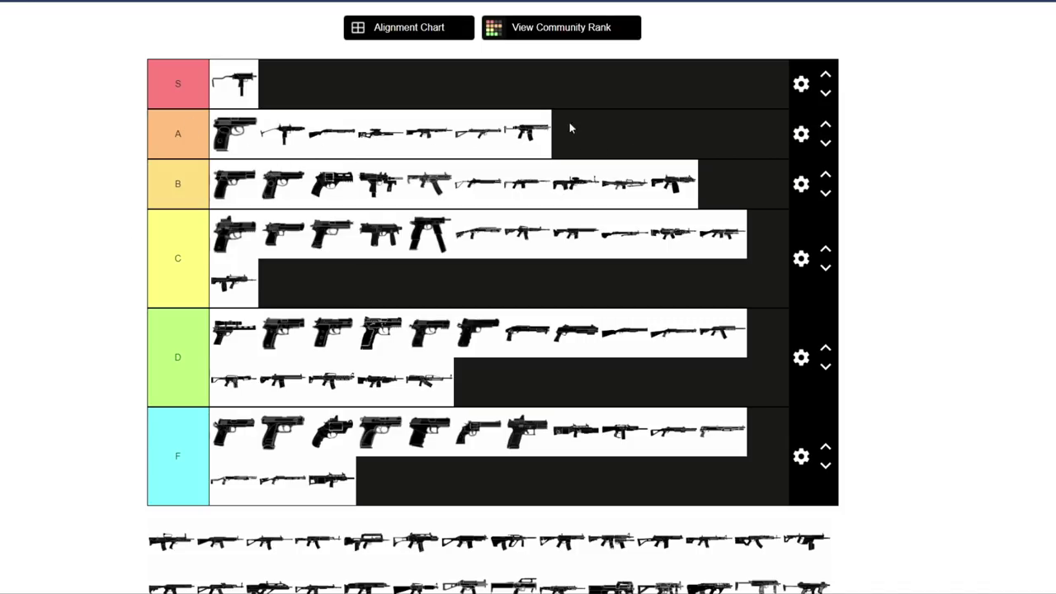
pyautogui.scroll(-2, 735, 140)
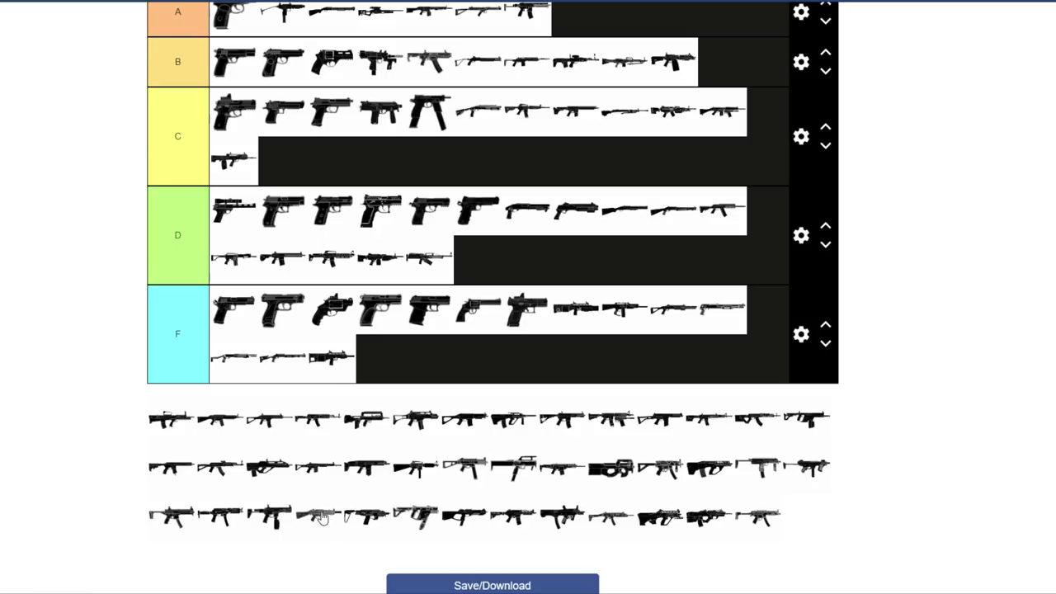
pyautogui.moveTo(784, 467); pyautogui.dragTo(347, 165)
pyautogui.scroll(1, 131, 224)
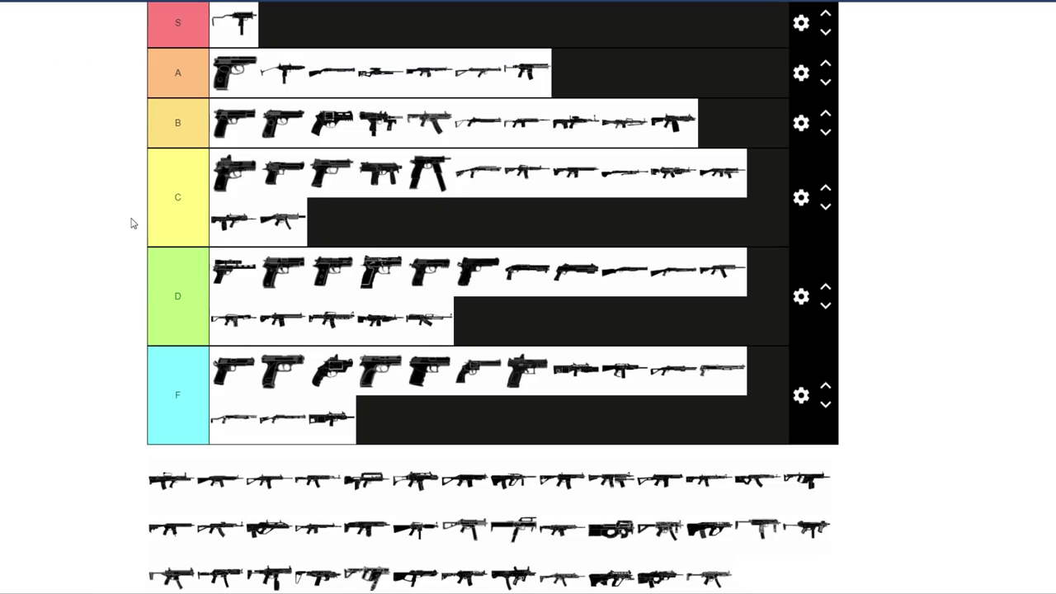
pyautogui.scroll(-1, 146, 224)
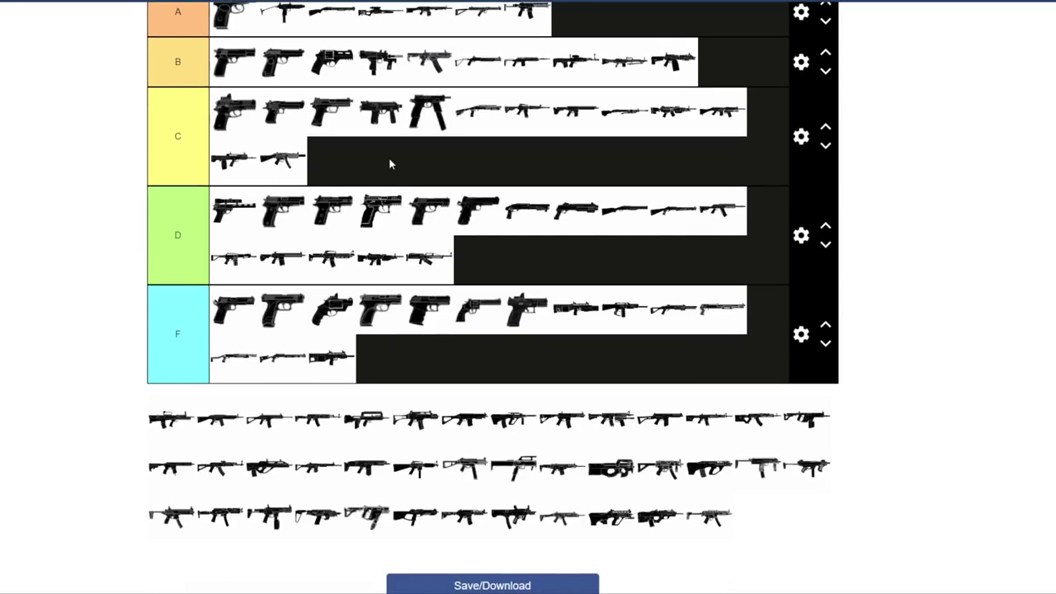
pyautogui.moveTo(562, 518); pyautogui.dragTo(340, 86)
pyautogui.scroll(2, 613, 189)
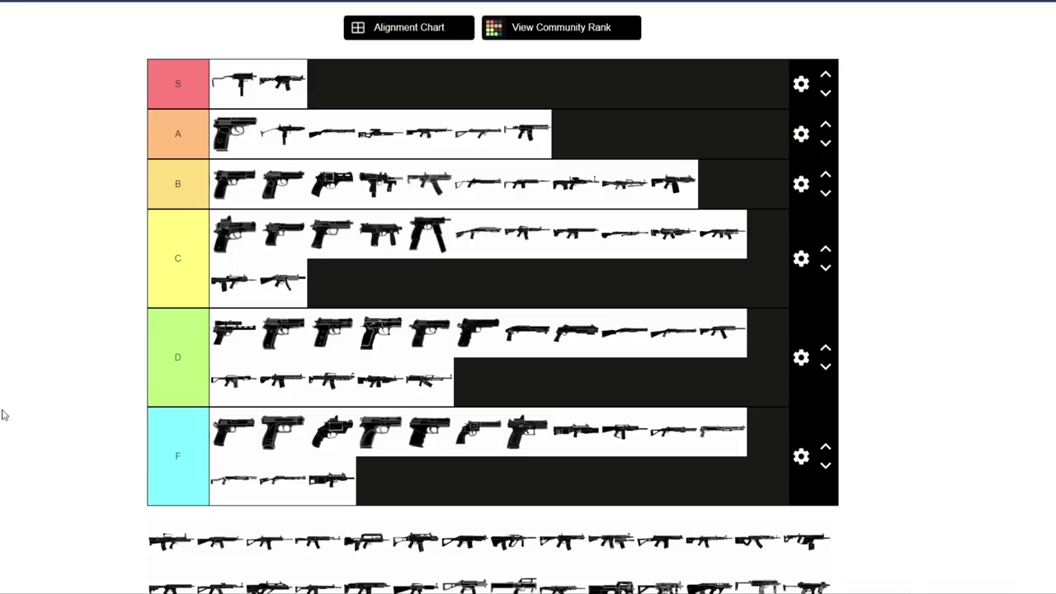
# Rank one pool gun into tier A and another into tier F
pyautogui.scroll(-3, 62, 330)
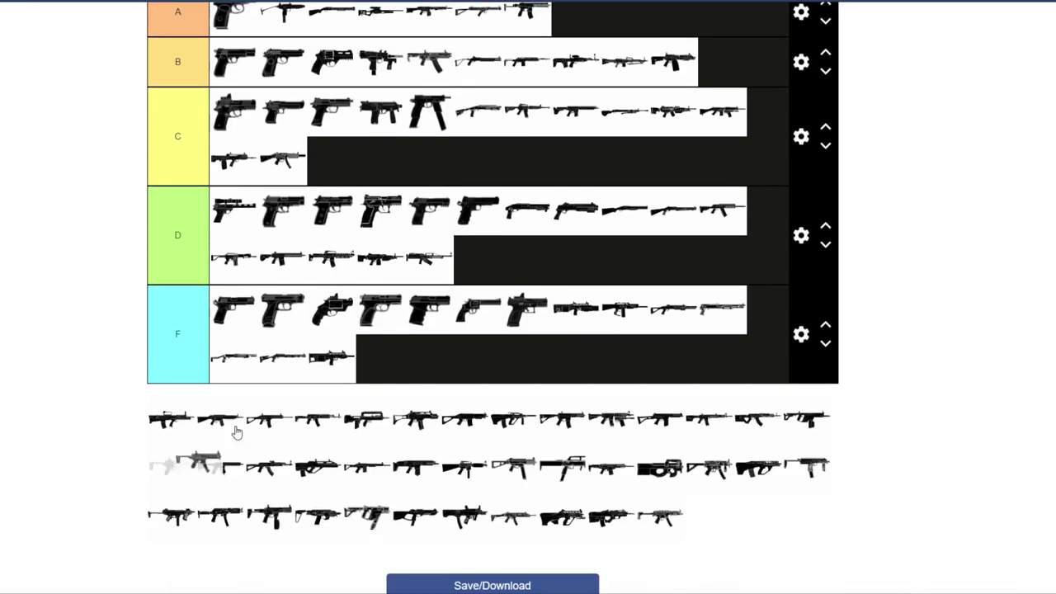
pyautogui.moveTo(236, 432); pyautogui.dragTo(626, 61)
pyautogui.scroll(3, 580, 253)
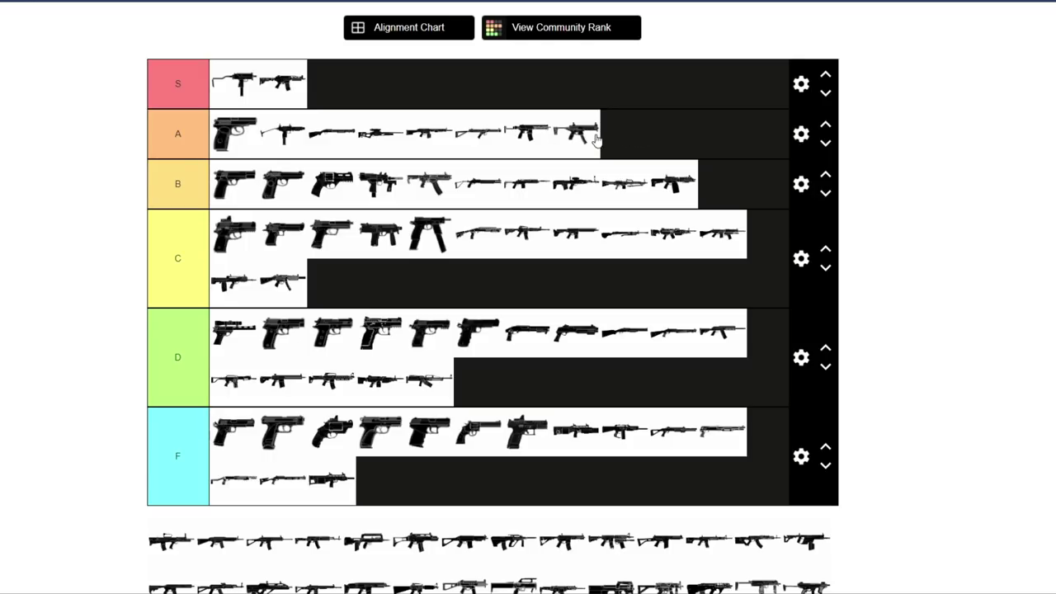
pyautogui.scroll(-1, 719, 139)
pyautogui.moveTo(518, 537); pyautogui.dragTo(513, 321)
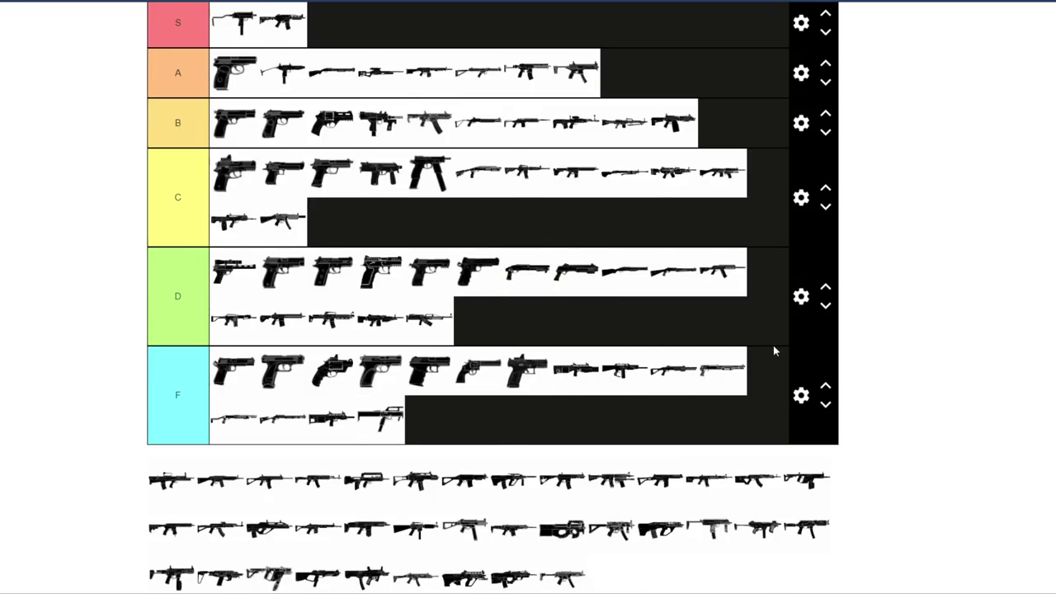
pyautogui.scroll(1, 773, 348)
pyautogui.scroll(-1, 773, 345)
pyautogui.scroll(-1, 773, 345)
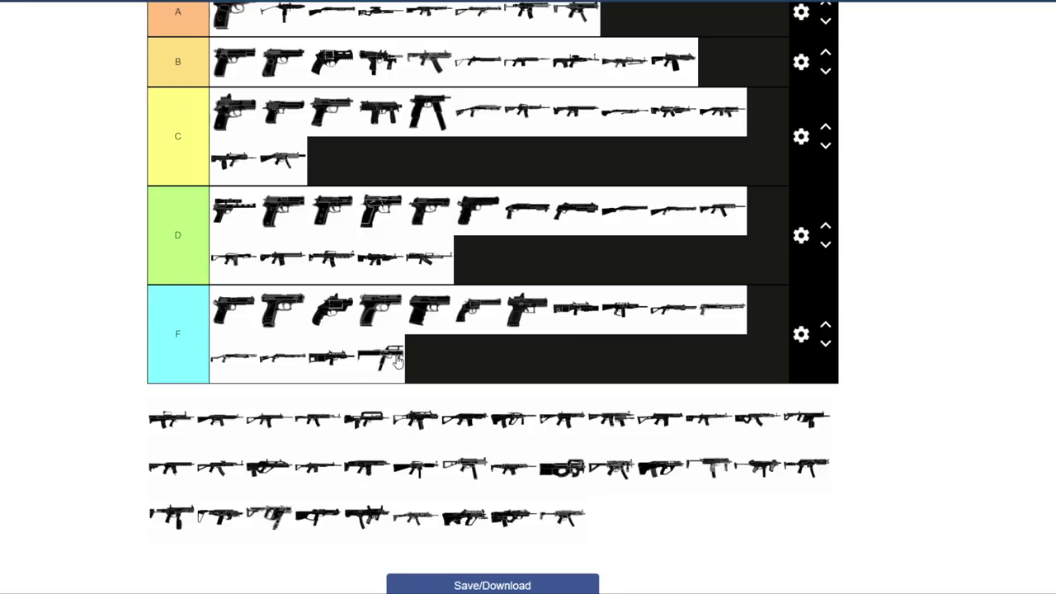
# Place guns in tier C's second row and tier A, and a third SMG in tier S
pyautogui.moveTo(417, 518); pyautogui.dragTo(474, 165)
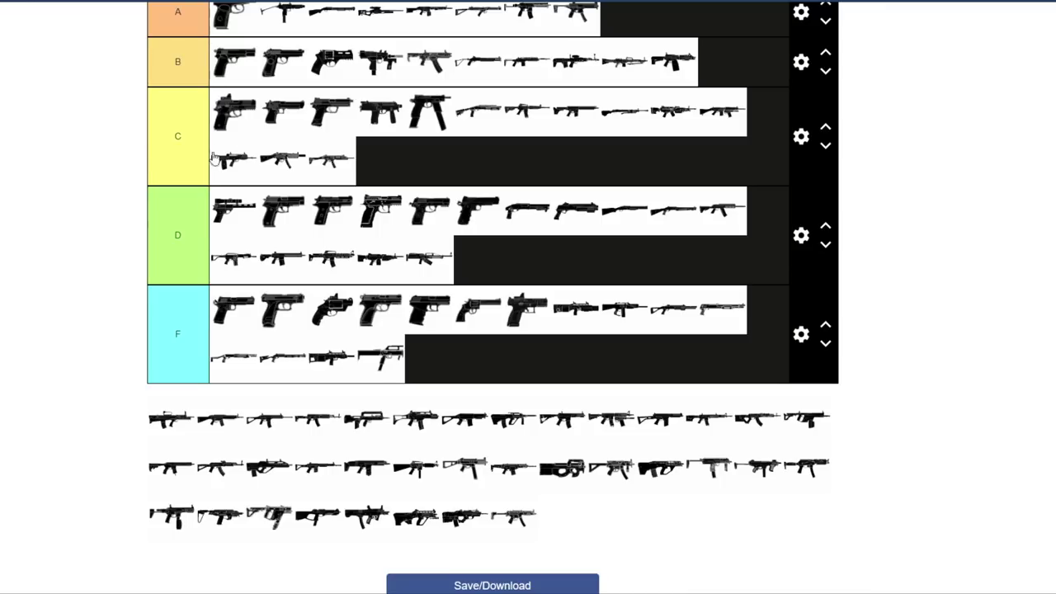
pyautogui.scroll(1, 522, 528)
pyautogui.scroll(1, 522, 529)
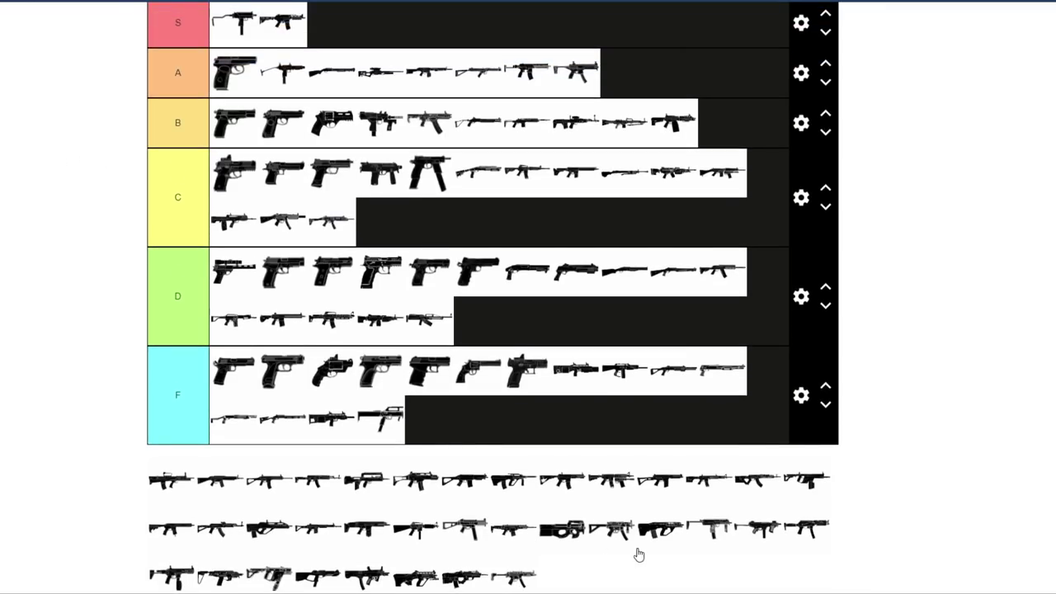
pyautogui.moveTo(513, 577); pyautogui.dragTo(725, 84)
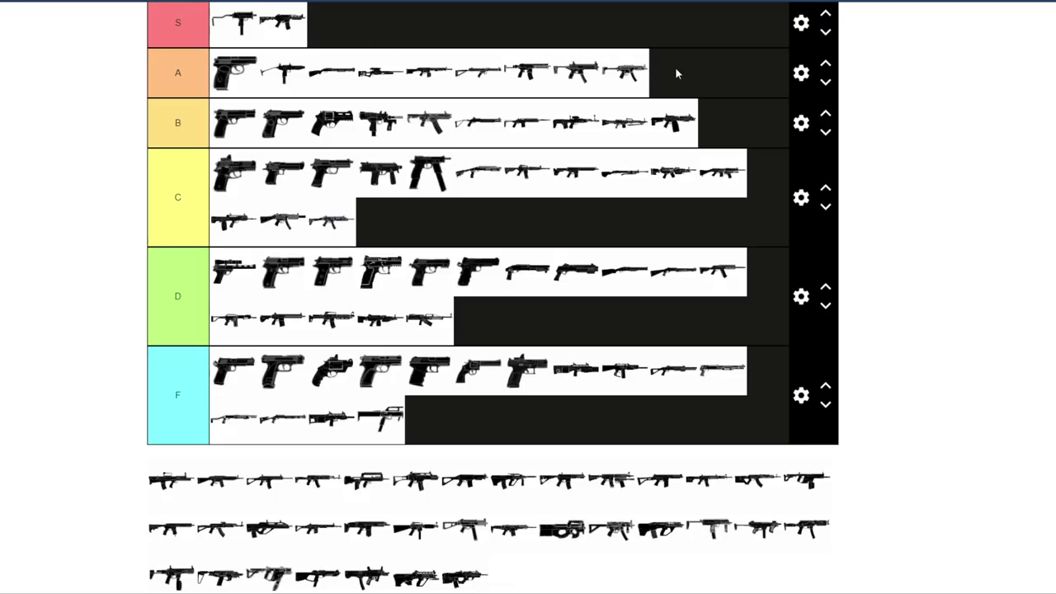
pyautogui.moveTo(714, 535); pyautogui.dragTo(351, 24)
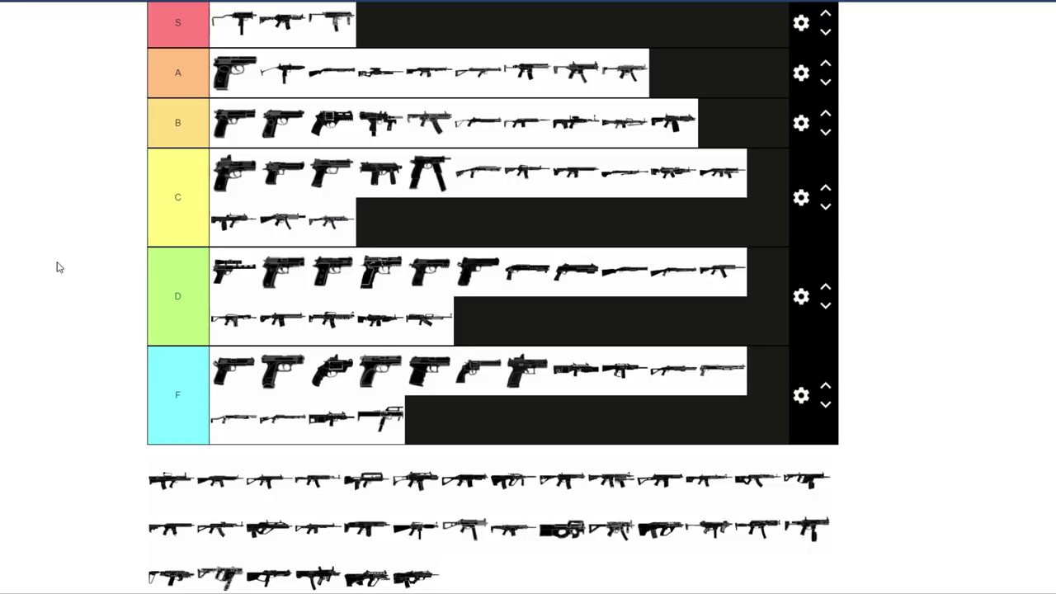
# Add pool guns to tiers A, D and S, and two, including the P90-style gun, to F
pyautogui.moveTo(221, 580); pyautogui.dragTo(462, 72)
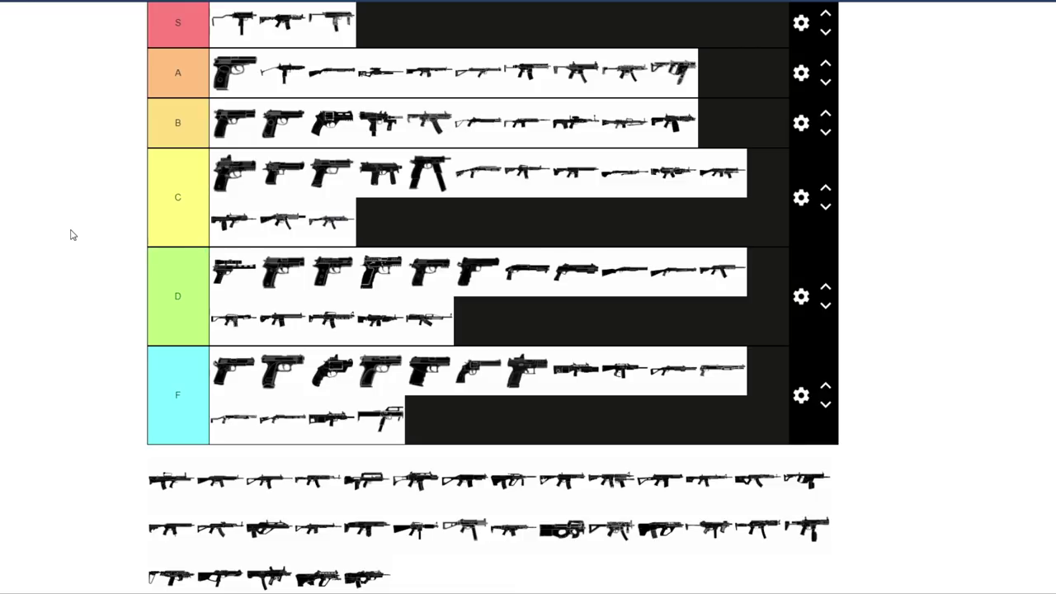
pyautogui.moveTo(719, 538); pyautogui.dragTo(495, 425)
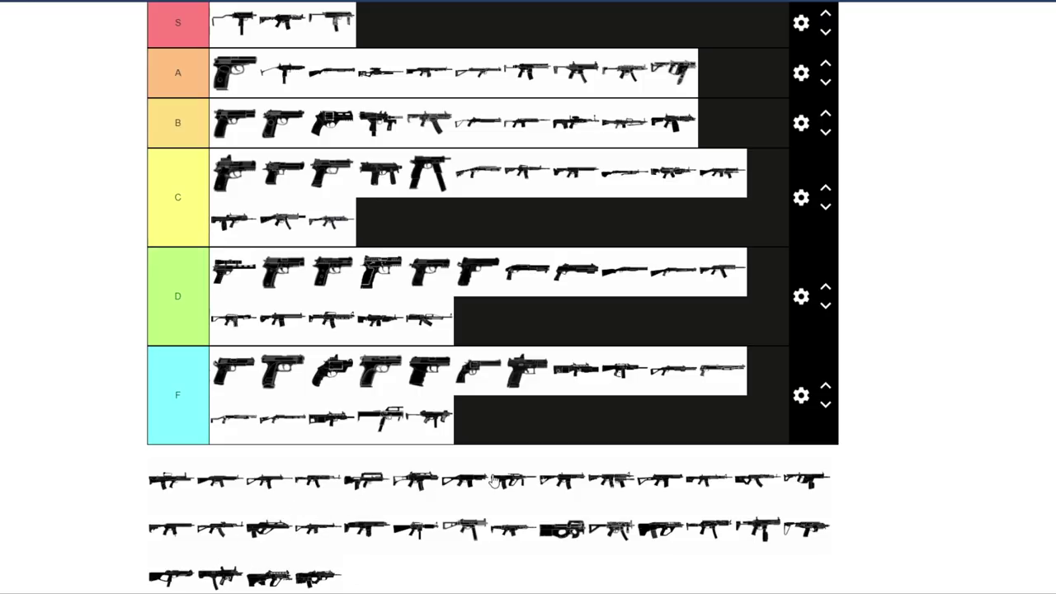
pyautogui.moveTo(472, 532); pyautogui.dragTo(507, 339)
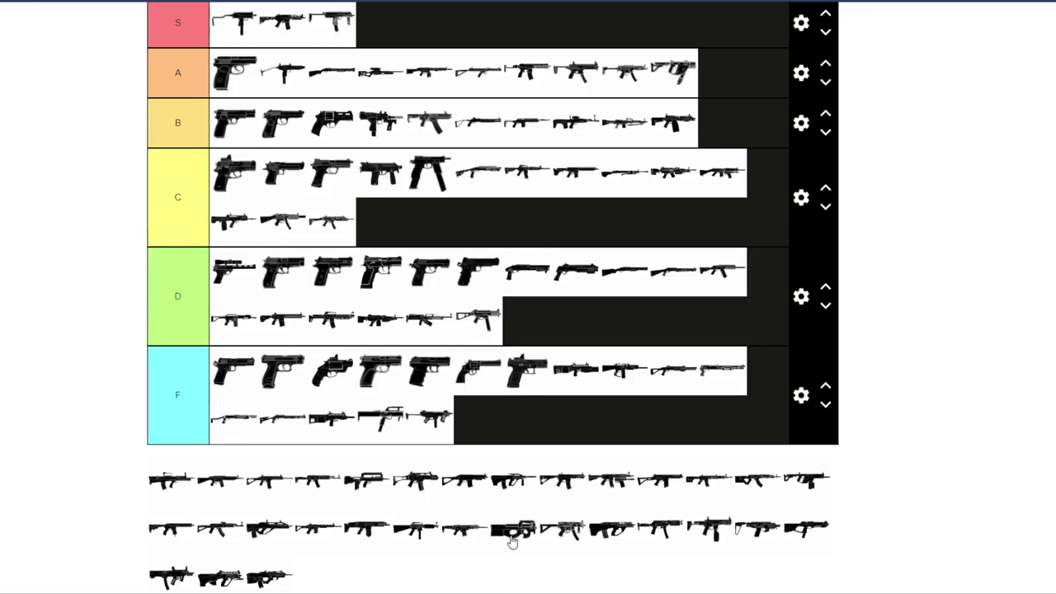
pyautogui.moveTo(514, 536); pyautogui.dragTo(487, 423)
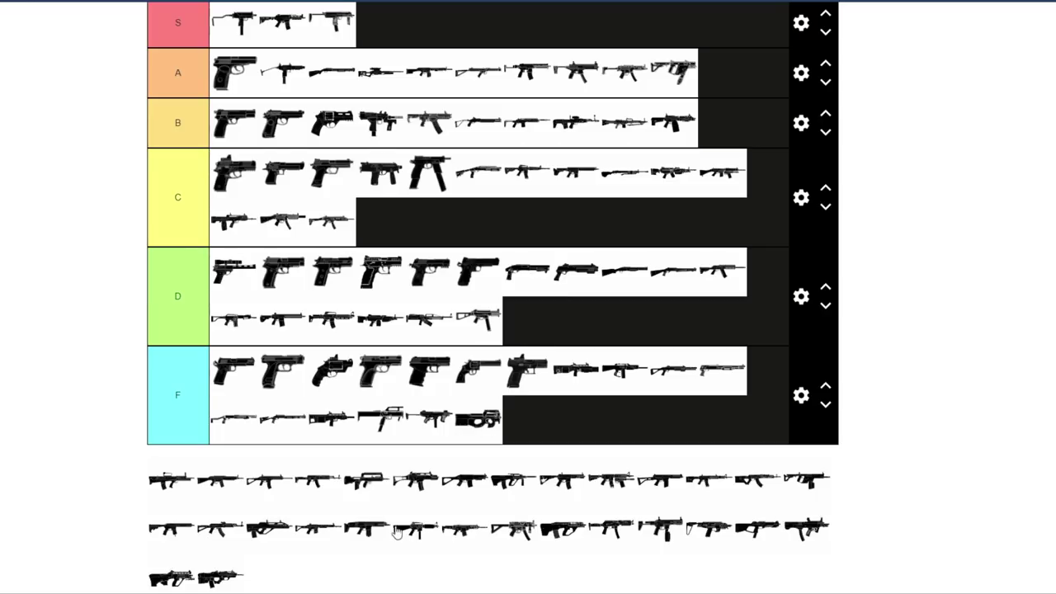
pyautogui.moveTo(410, 531); pyautogui.dragTo(427, 31)
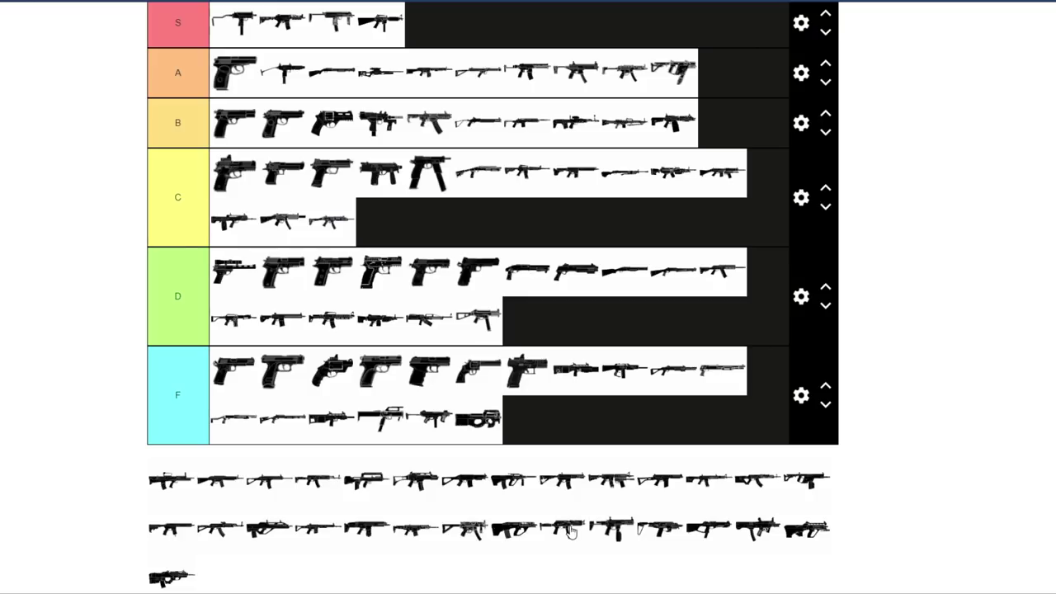
# Fill tier C's second row with four guns, promote one to B, and add guns to D and S
pyautogui.moveTo(569, 533); pyautogui.dragTo(628, 231)
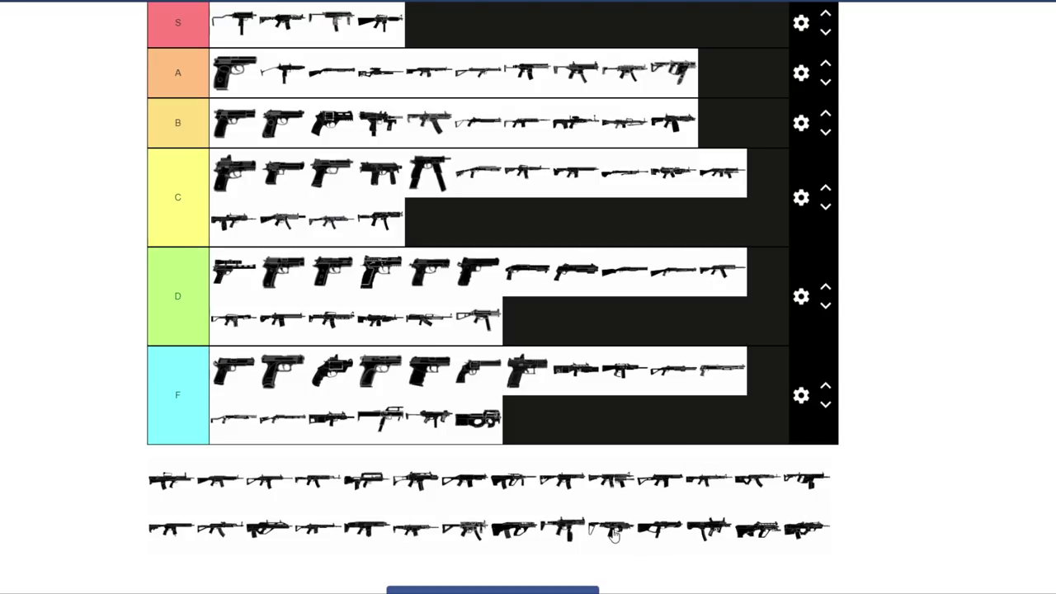
pyautogui.moveTo(618, 538); pyautogui.dragTo(496, 220)
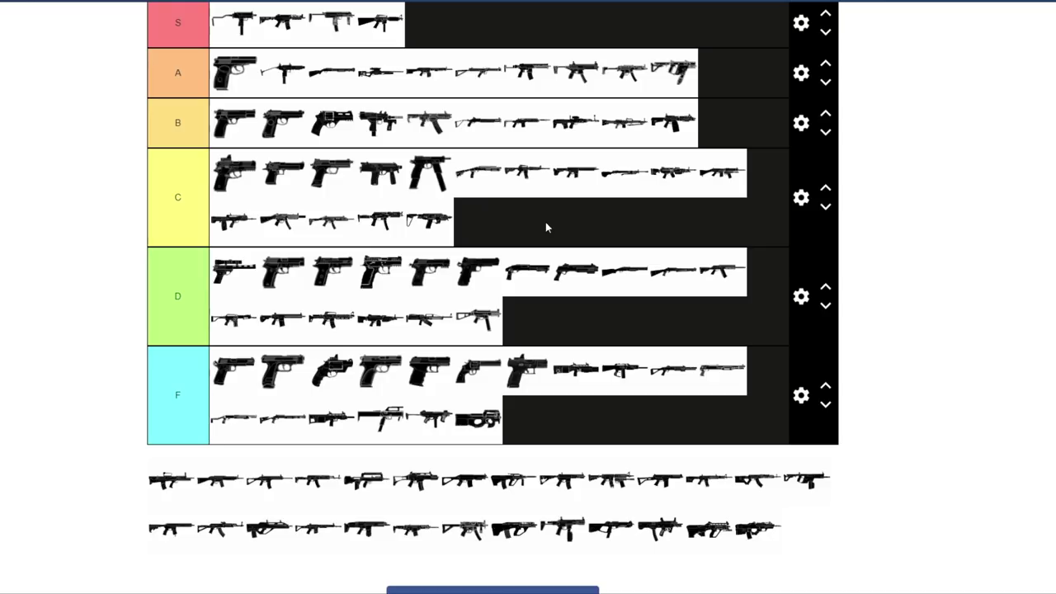
pyautogui.moveTo(467, 533); pyautogui.dragTo(512, 223)
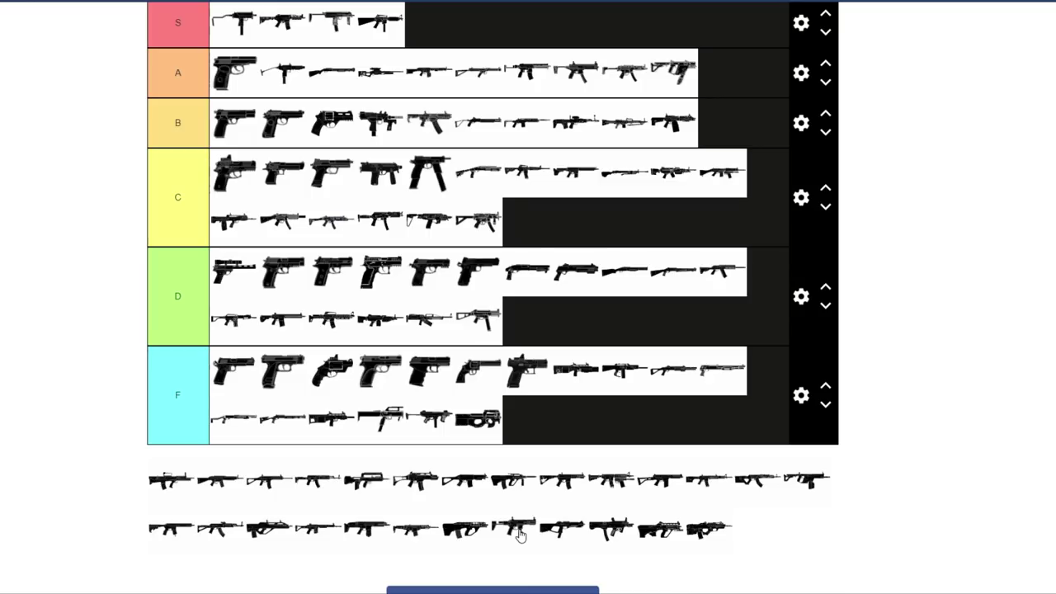
pyautogui.moveTo(519, 537); pyautogui.dragTo(561, 221)
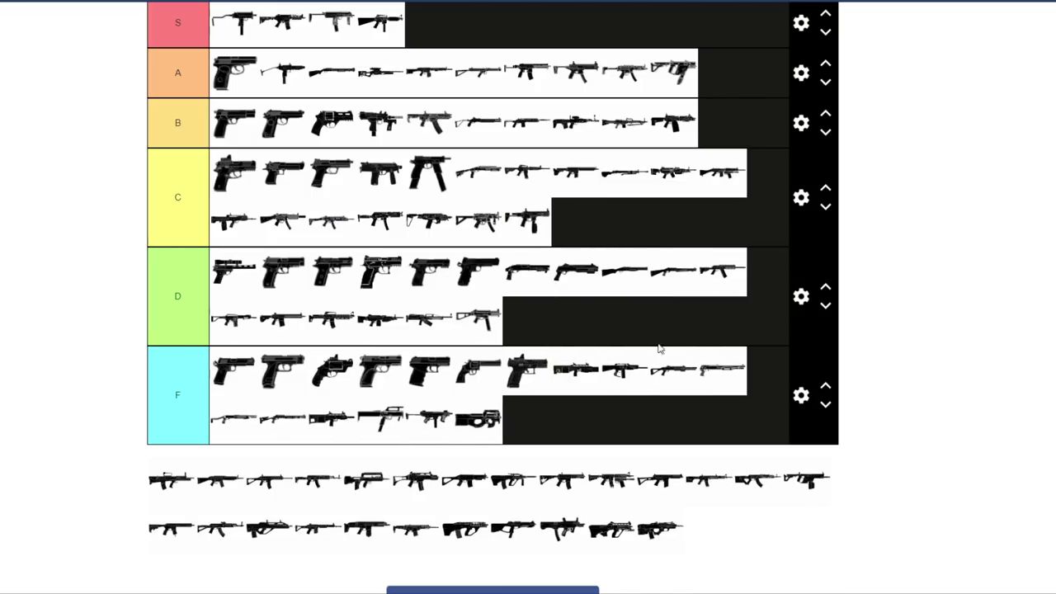
pyautogui.scroll(1, 631, 317)
pyautogui.moveTo(528, 282); pyautogui.dragTo(724, 183)
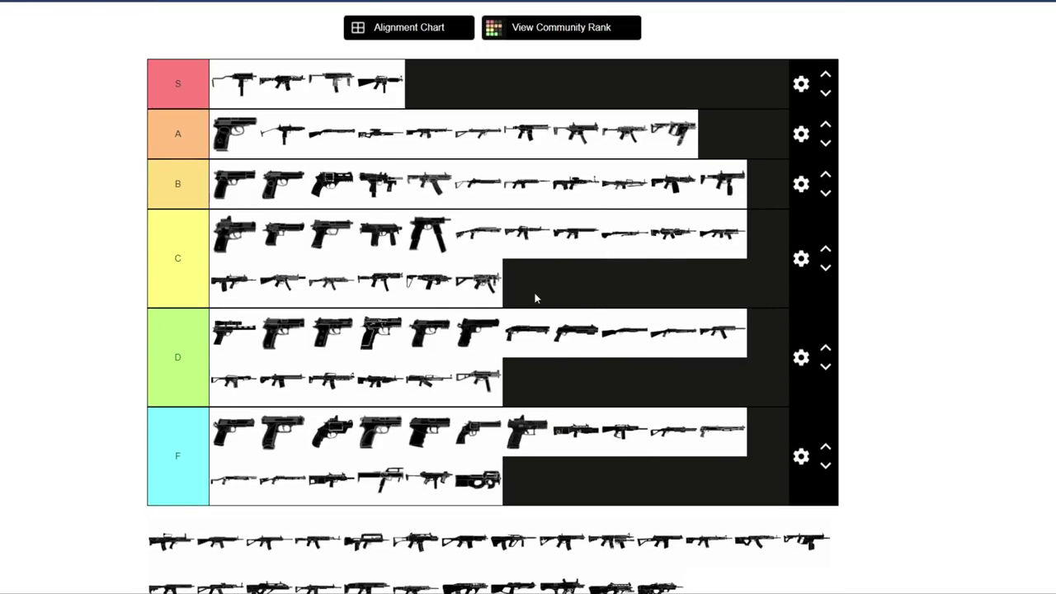
pyautogui.scroll(-1, 554, 288)
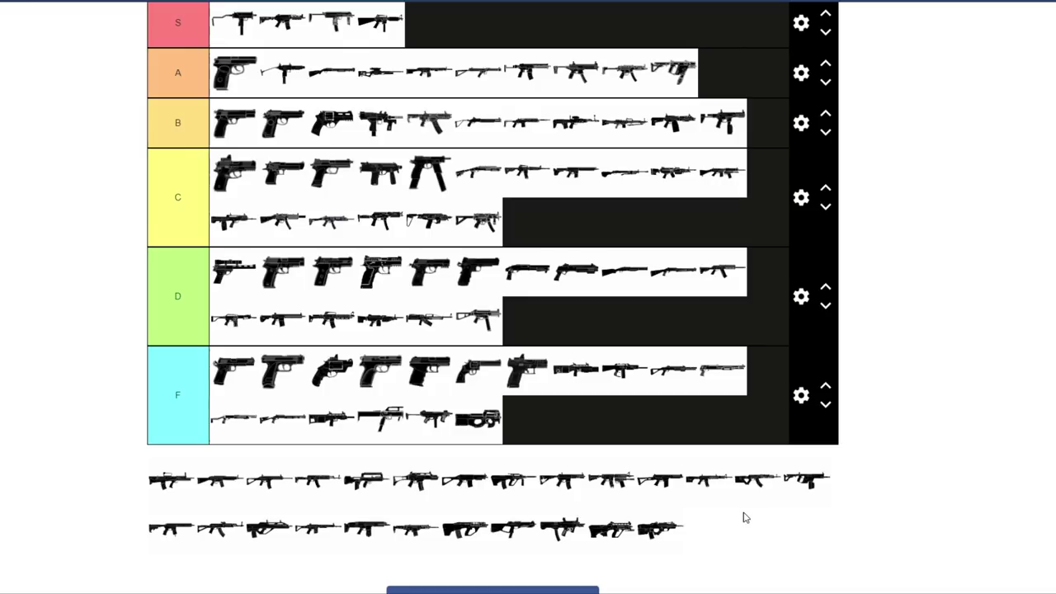
pyautogui.moveTo(617, 533); pyautogui.dragTo(537, 322)
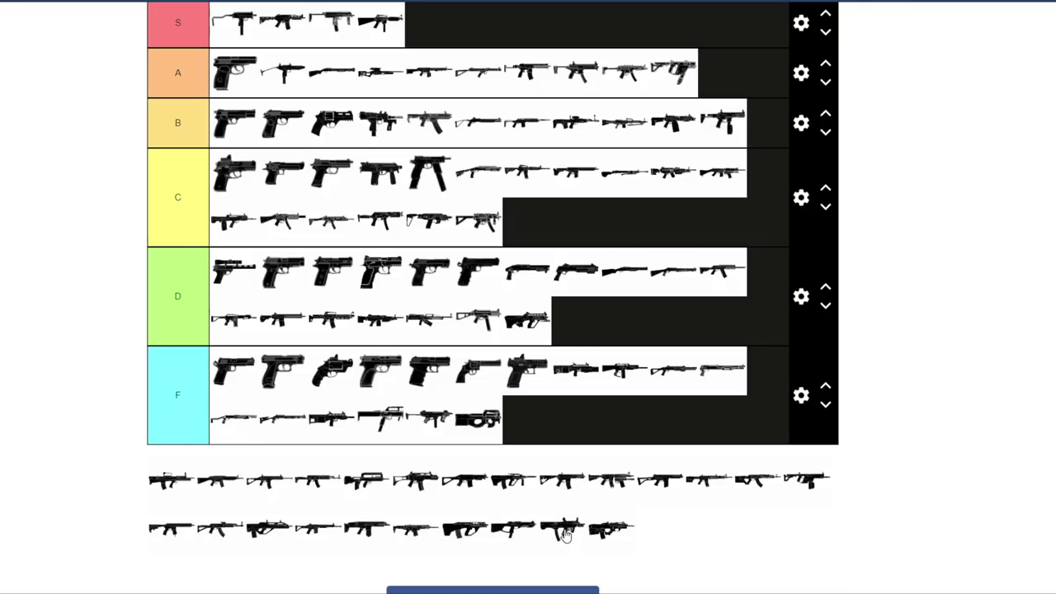
pyautogui.moveTo(564, 535); pyautogui.dragTo(436, 30)
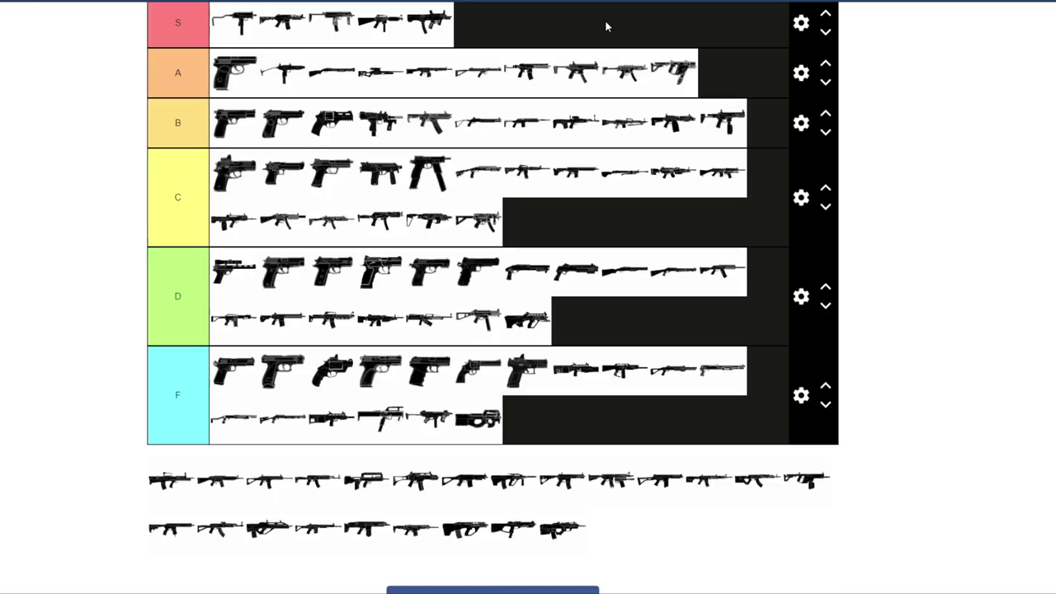
# Drop pool guns into the end of tier C, tier F's second row and tier A
pyautogui.scroll(1, 625, 141)
pyautogui.scroll(-1, 648, 172)
pyautogui.moveTo(561, 528); pyautogui.dragTo(584, 238)
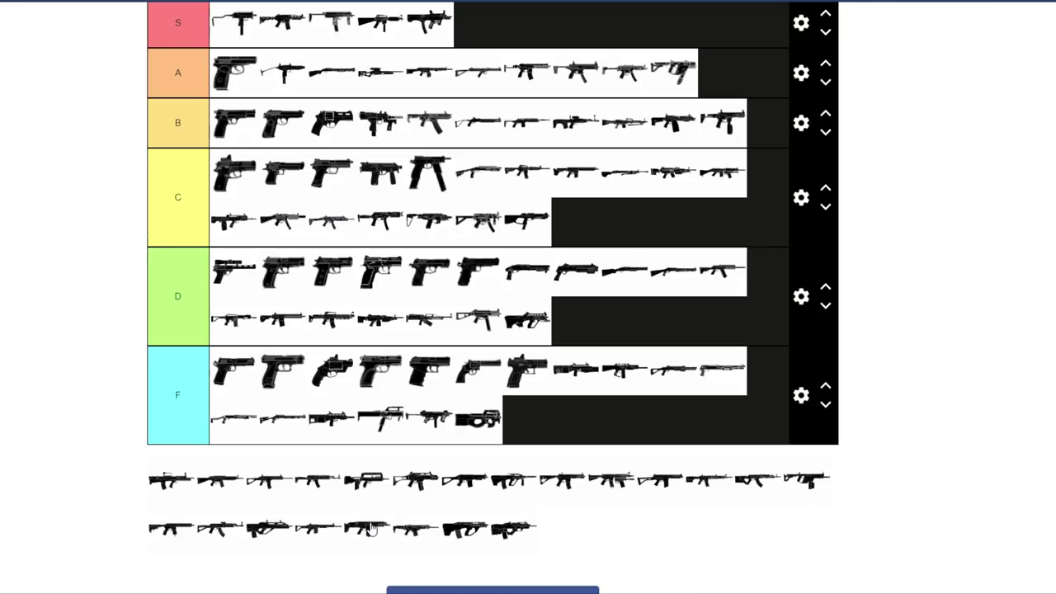
pyautogui.moveTo(368, 528); pyautogui.dragTo(540, 422)
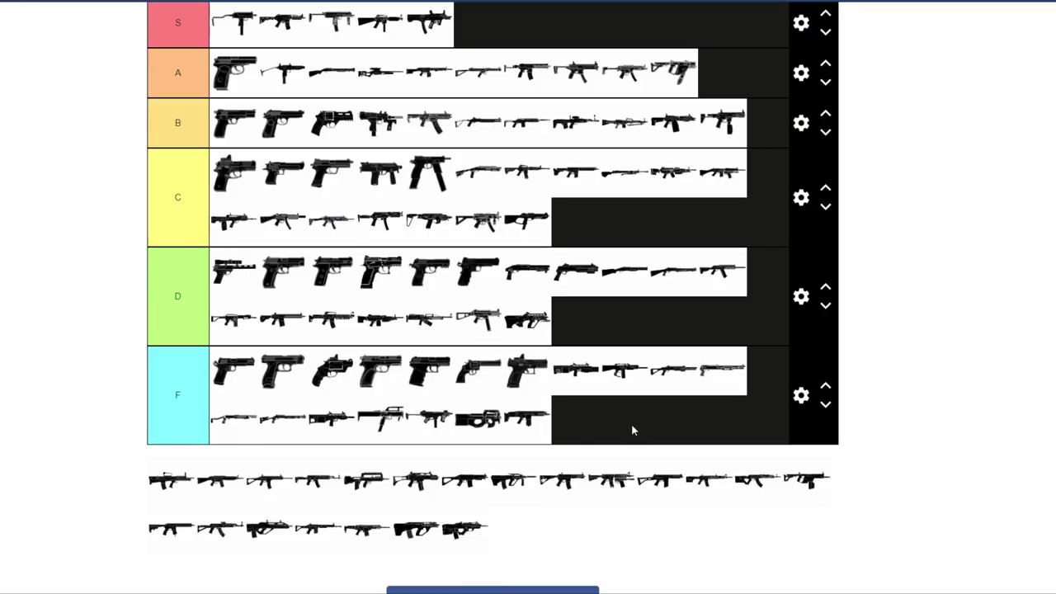
pyautogui.moveTo(169, 483); pyautogui.dragTo(726, 73)
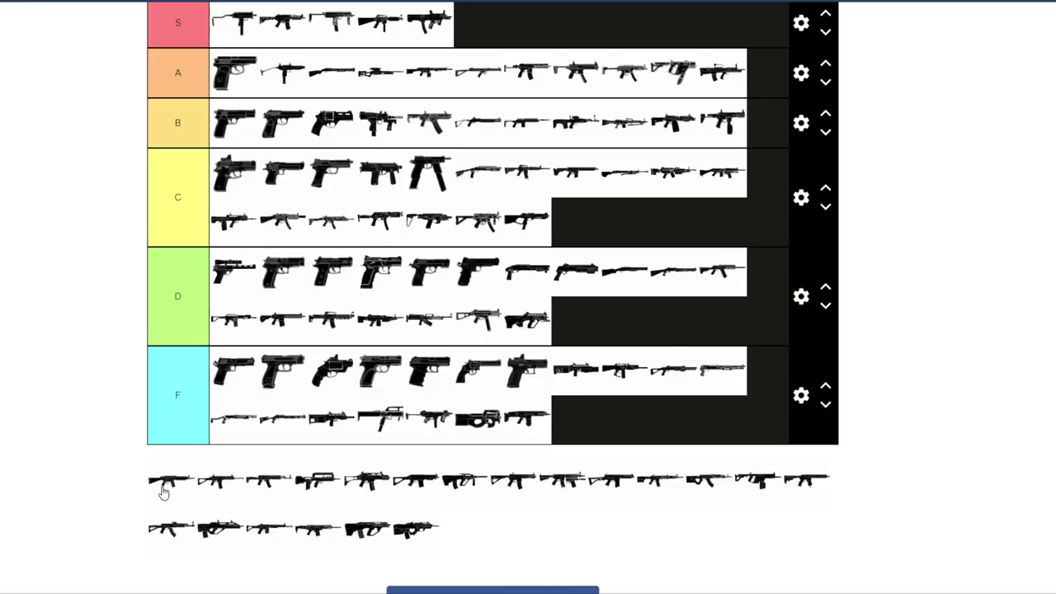
# Rank five more rifles: two into tier C and one each into S, D and B
pyautogui.moveTo(165, 490); pyautogui.dragTo(627, 228)
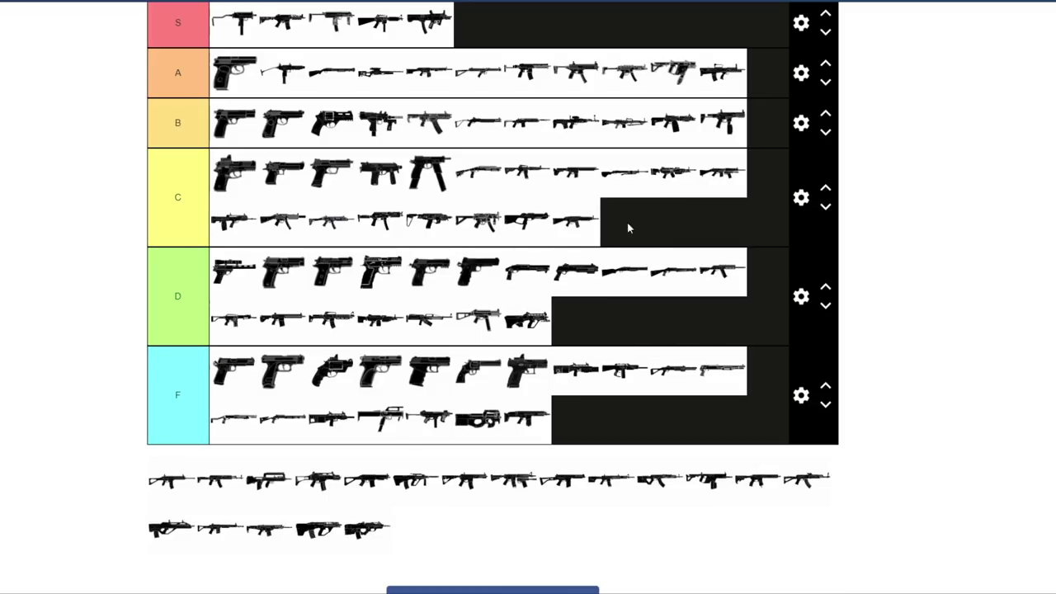
pyautogui.moveTo(169, 483); pyautogui.dragTo(487, 22)
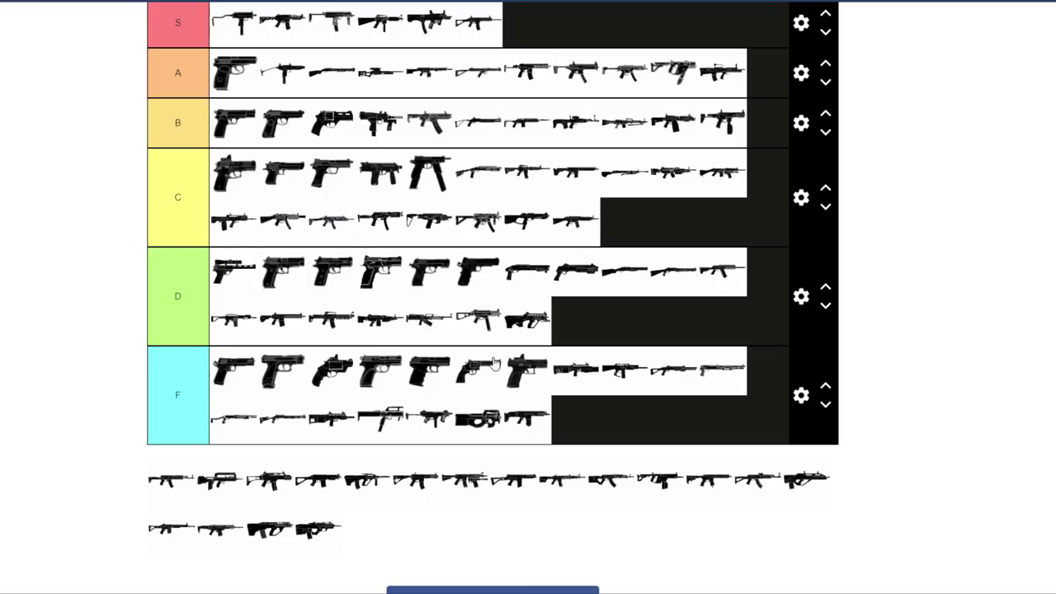
pyautogui.moveTo(278, 537); pyautogui.dragTo(641, 320)
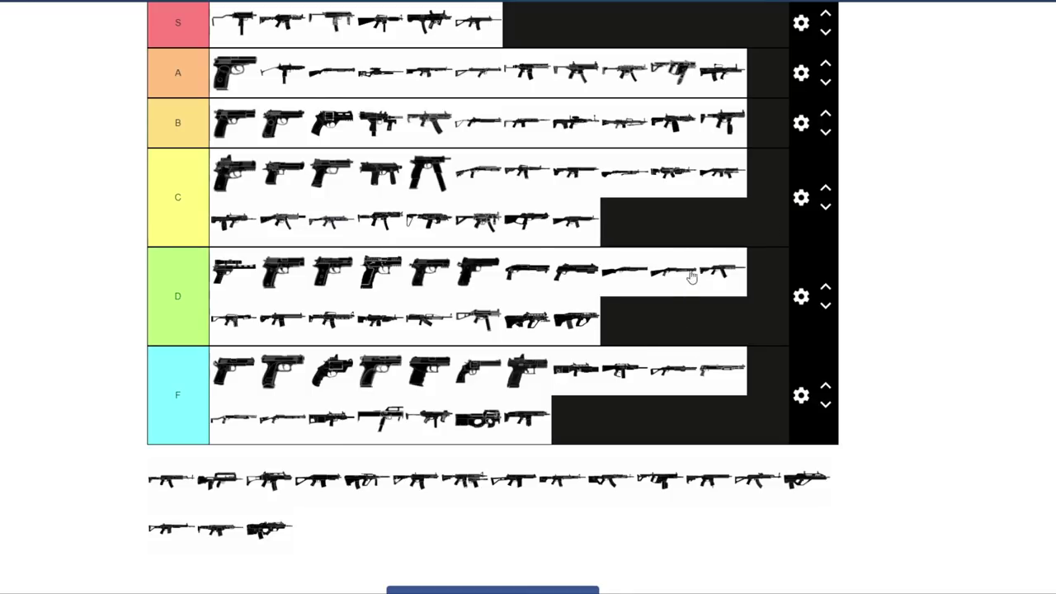
pyautogui.moveTo(362, 486); pyautogui.dragTo(660, 220)
pyautogui.moveTo(801, 488); pyautogui.dragTo(753, 163)
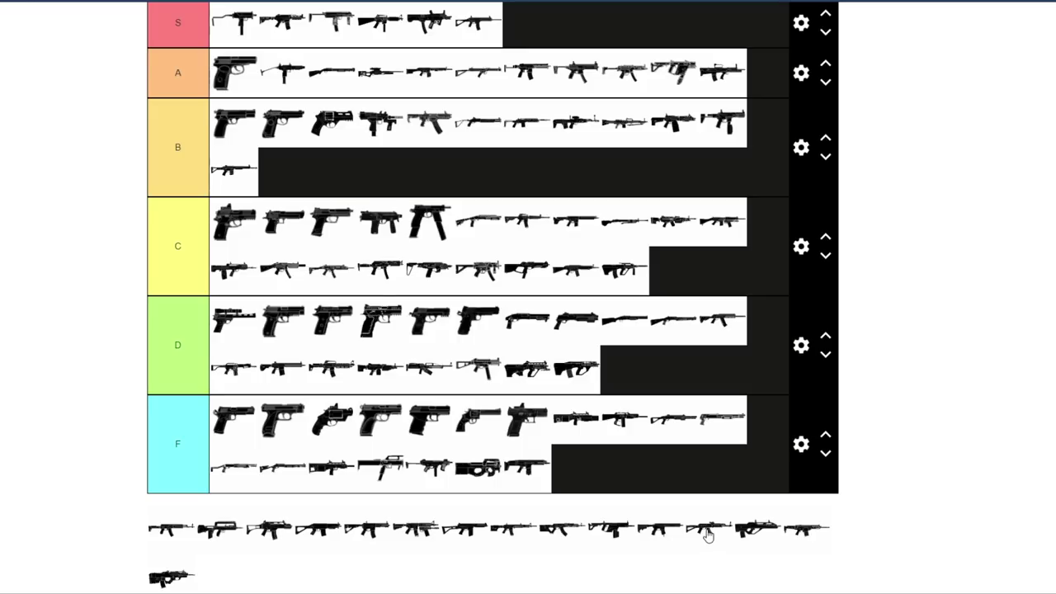
# Add a rifle to tier C's second row and two rifles to the end of tier S
pyautogui.moveTo(708, 535); pyautogui.dragTo(693, 271)
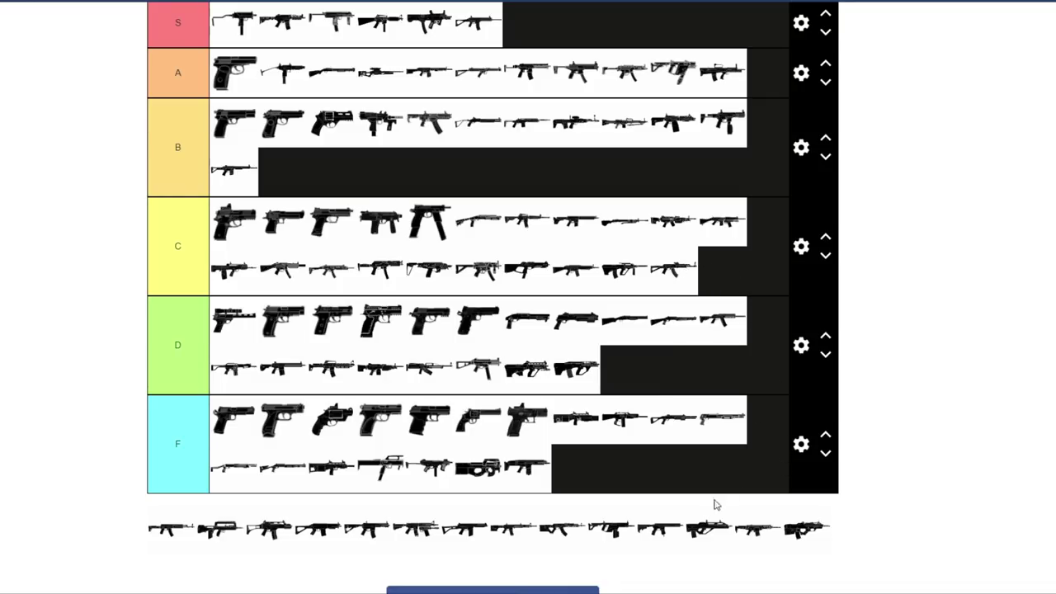
pyautogui.moveTo(755, 537); pyautogui.dragTo(566, 41)
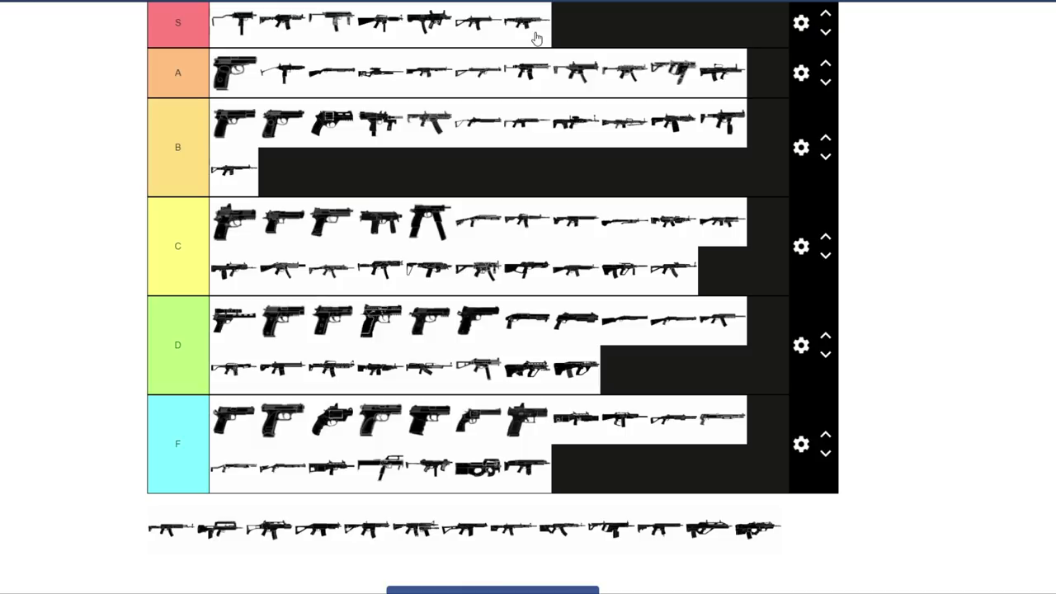
pyautogui.moveTo(170, 528); pyautogui.dragTo(607, 28)
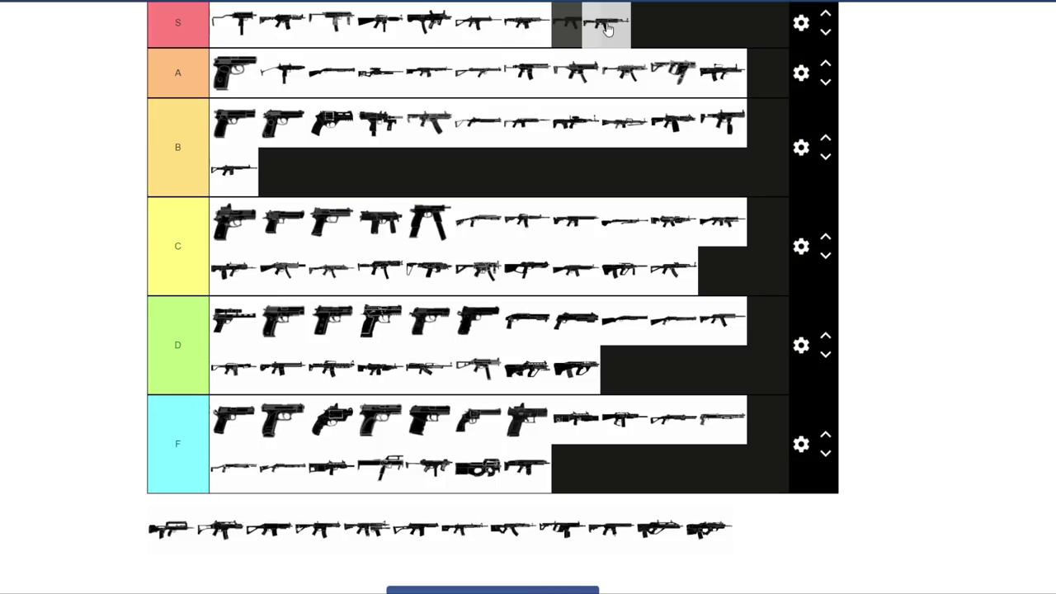
pyautogui.moveTo(606, 28); pyautogui.dragTo(607, 29)
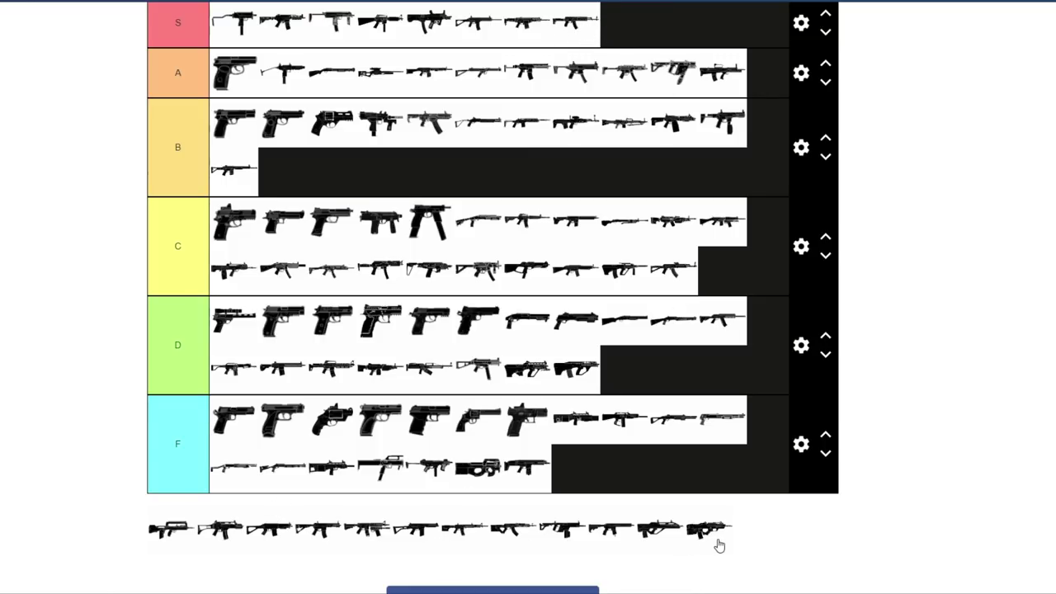
# Place pool guns in tiers D and C, starting C's third row, then one in tier A
pyautogui.moveTo(720, 535); pyautogui.dragTo(644, 371)
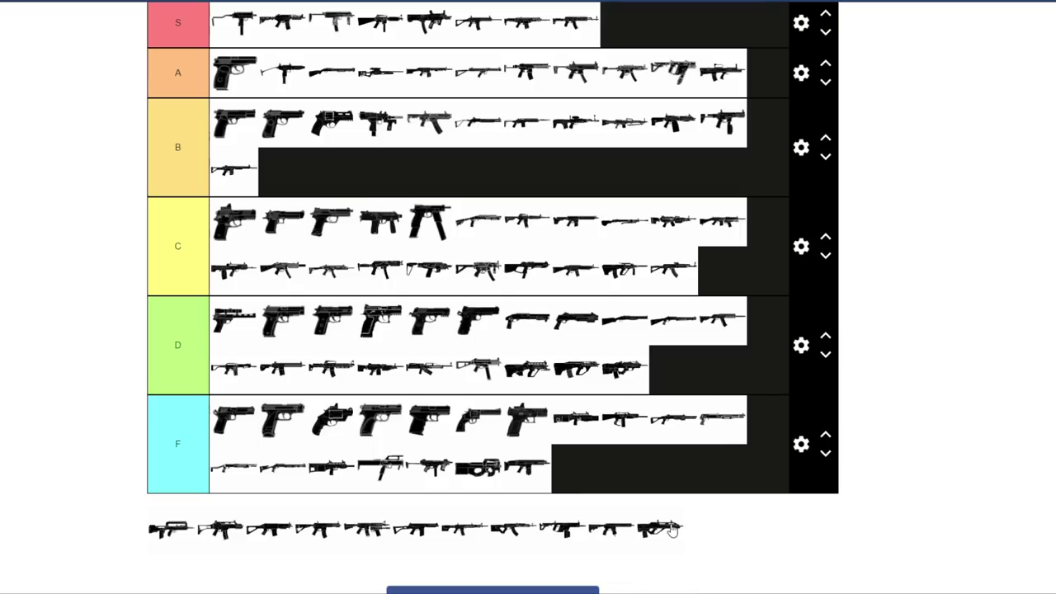
pyautogui.moveTo(657, 532); pyautogui.dragTo(723, 270)
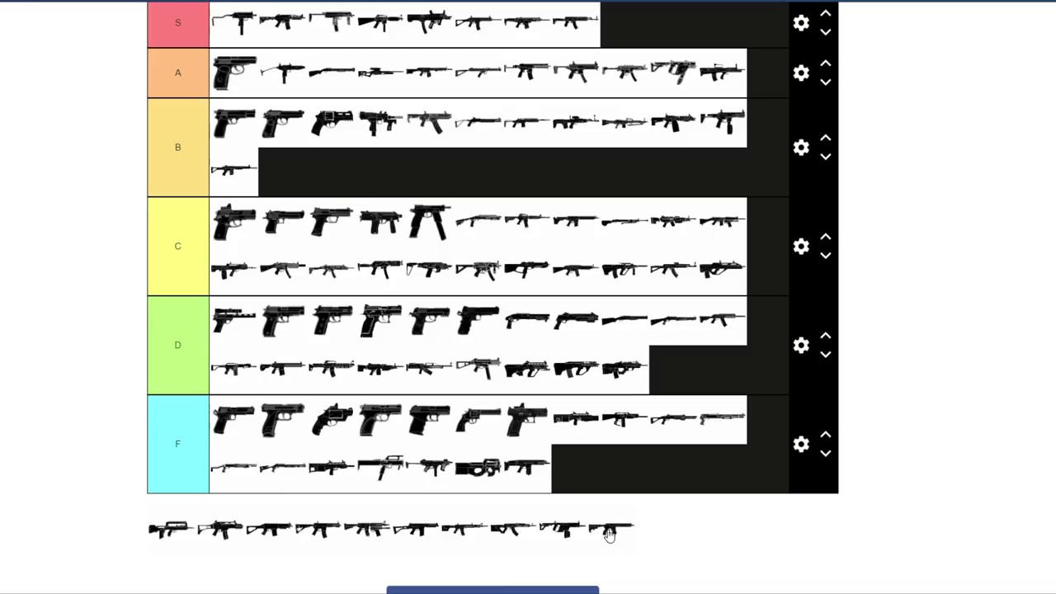
pyautogui.moveTo(609, 532); pyautogui.dragTo(770, 278)
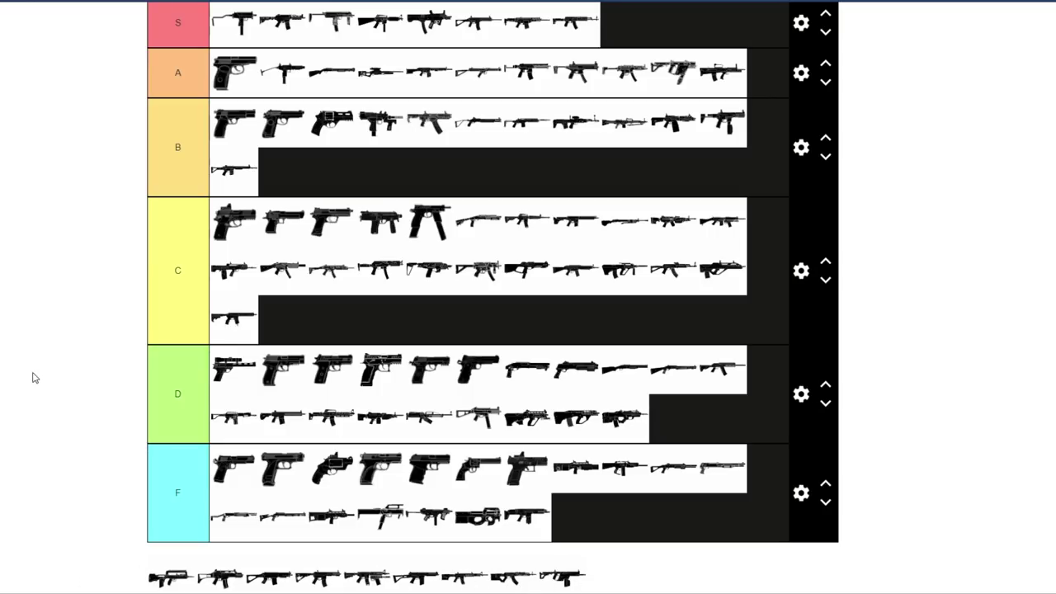
pyautogui.moveTo(271, 583); pyautogui.dragTo(761, 88)
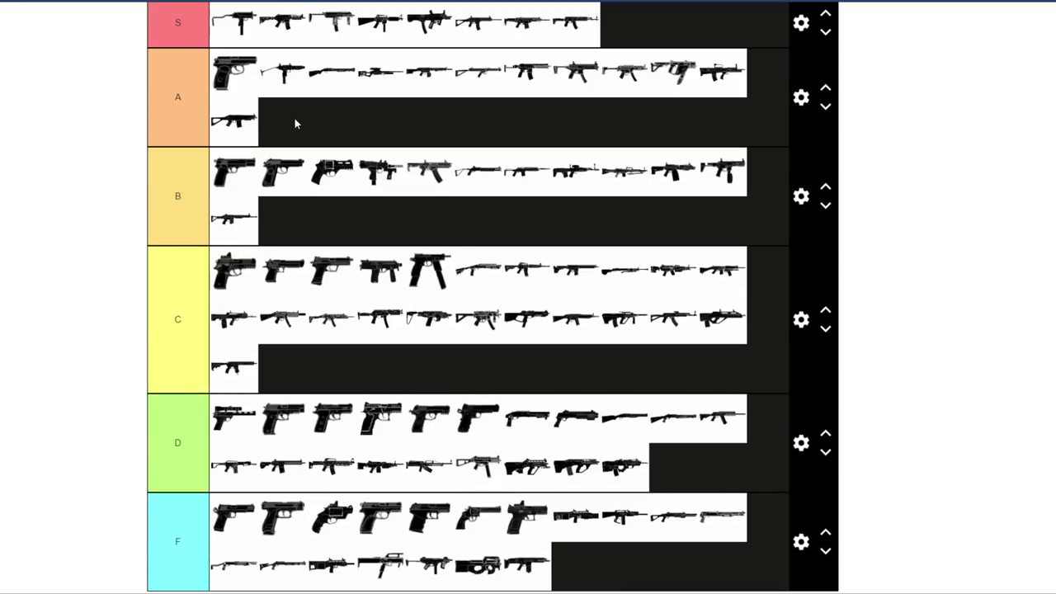
# Add a second rifle to tier A's new row and place the first unranked gun in tier B
pyautogui.moveTo(295, 118); pyautogui.dragTo(312, 125)
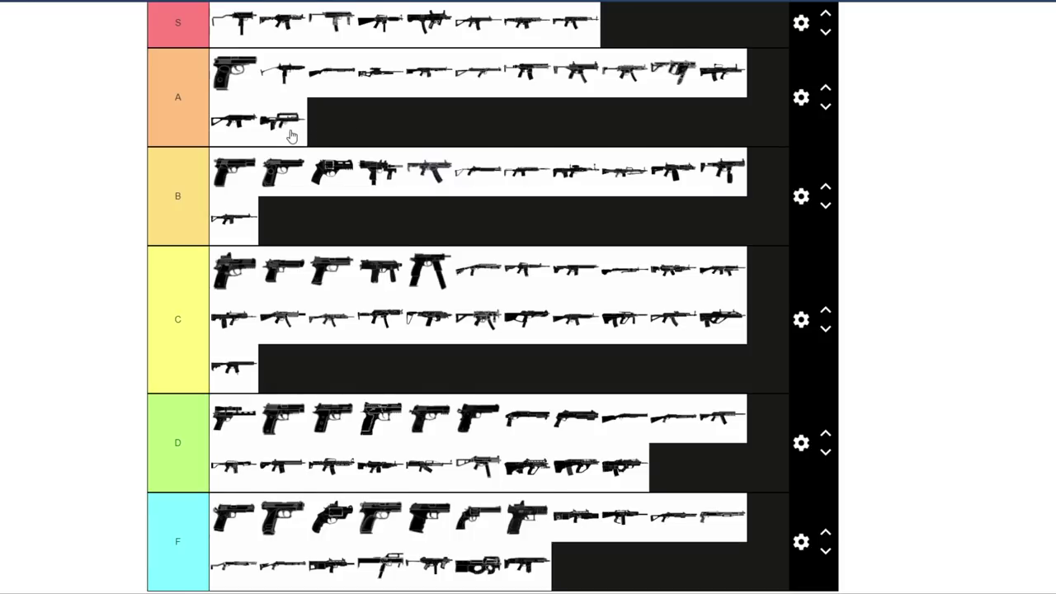
pyautogui.scroll(1, 294, 137)
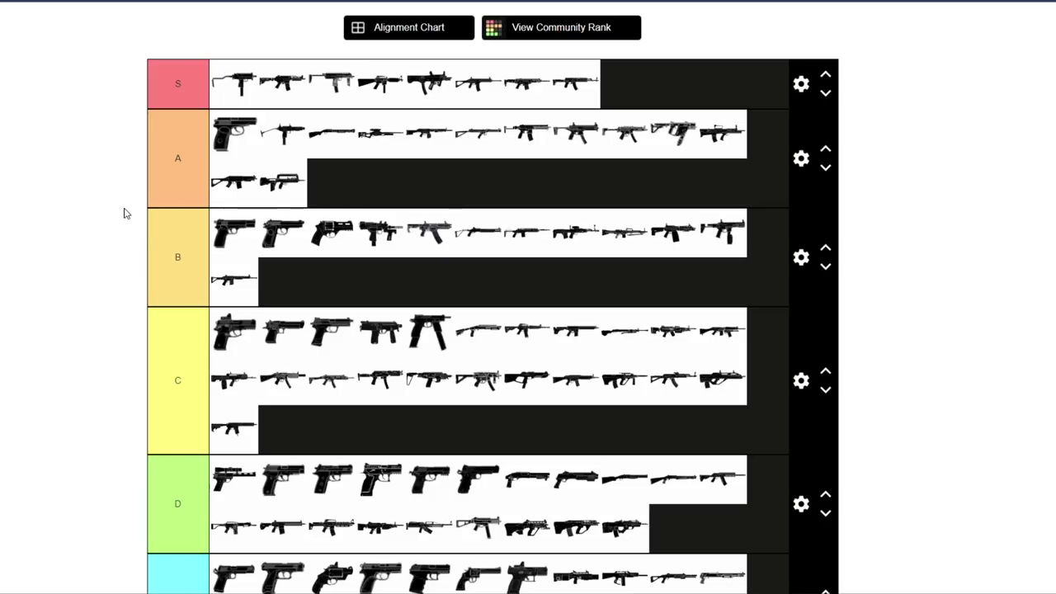
pyautogui.scroll(-3, 124, 213)
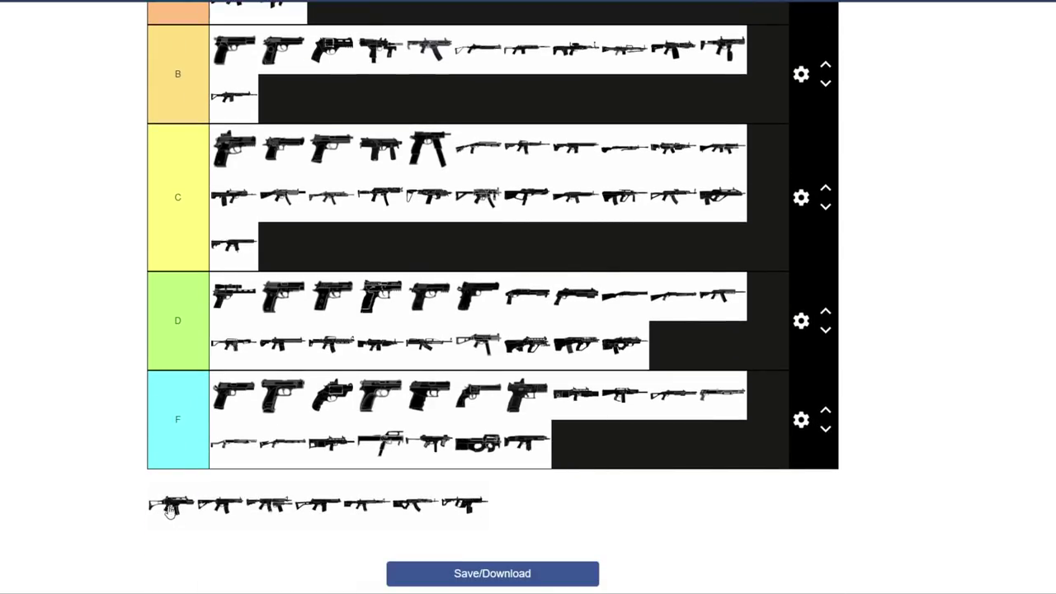
pyautogui.moveTo(169, 508); pyautogui.dragTo(283, 97)
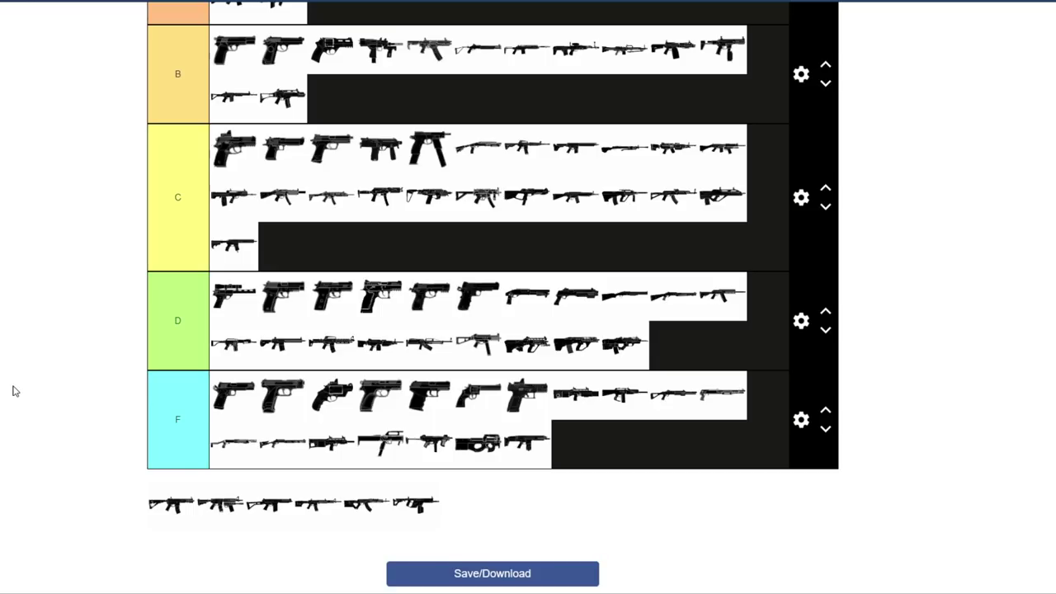
# Add rifles to tier C's third row and the end of tier D, and one more to tier S
pyautogui.scroll(1, 83, 377)
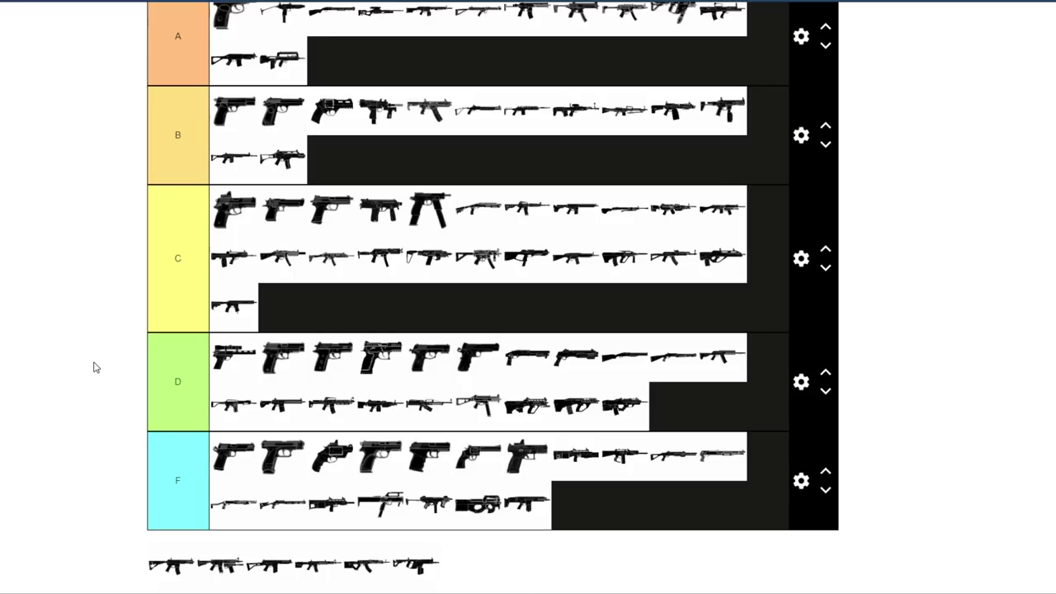
pyautogui.moveTo(269, 570); pyautogui.dragTo(268, 304)
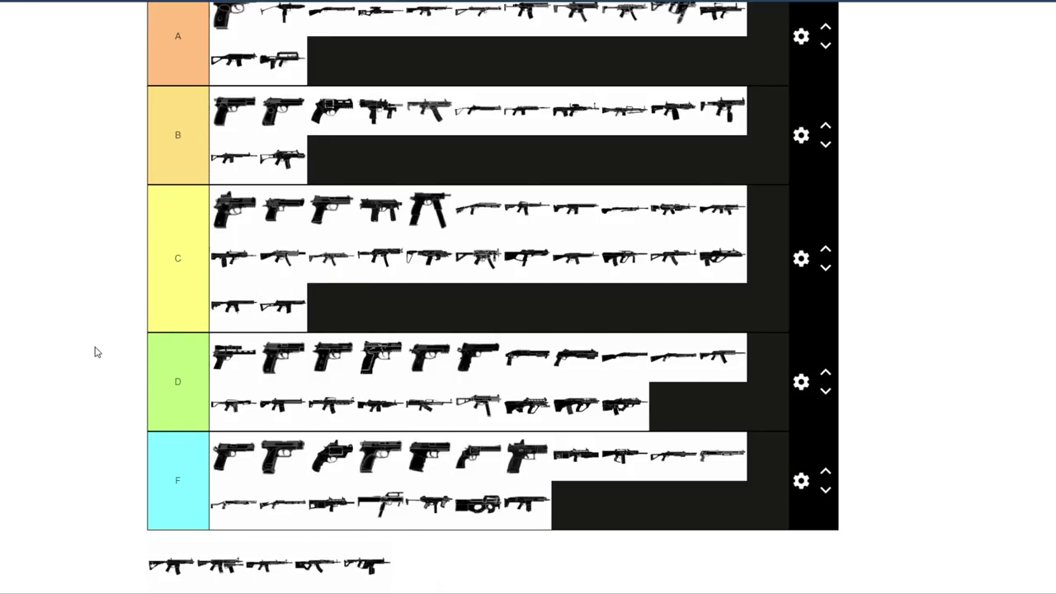
pyautogui.moveTo(367, 565); pyautogui.dragTo(685, 404)
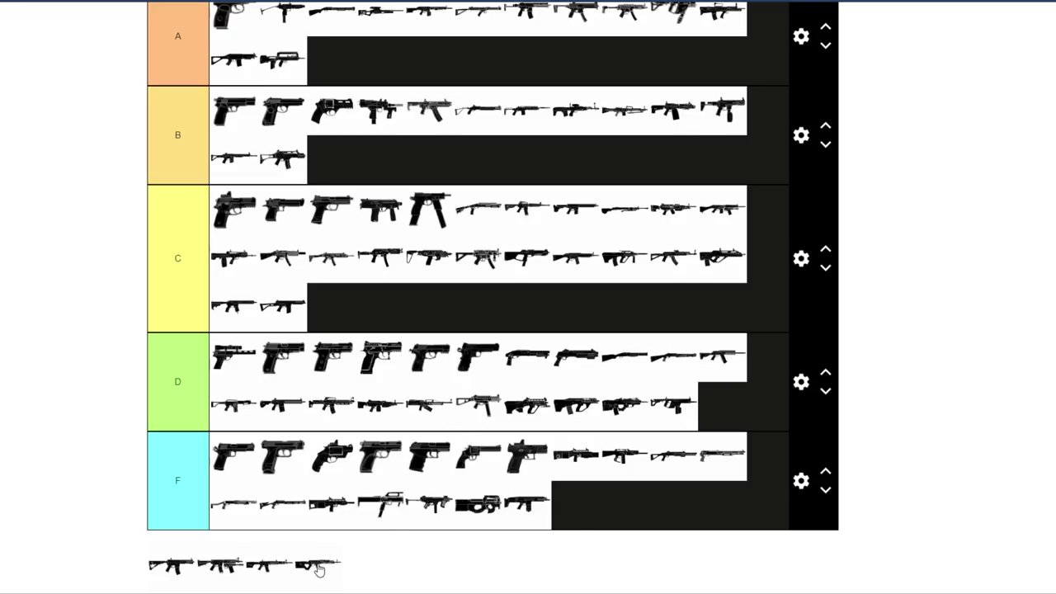
pyautogui.moveTo(320, 567); pyautogui.dragTo(495, 92)
pyautogui.scroll(2, 431, 222)
pyautogui.scroll(1, 495, 92)
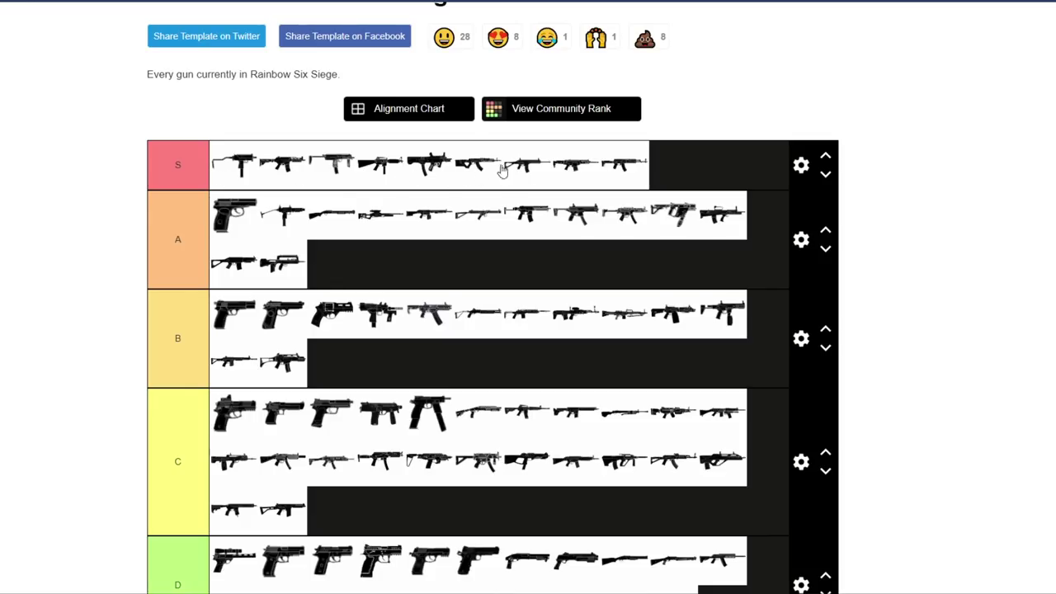
# Move the remaining pool rifles up into tier A's second row, filling it to five
pyautogui.scroll(-4, 533, 183)
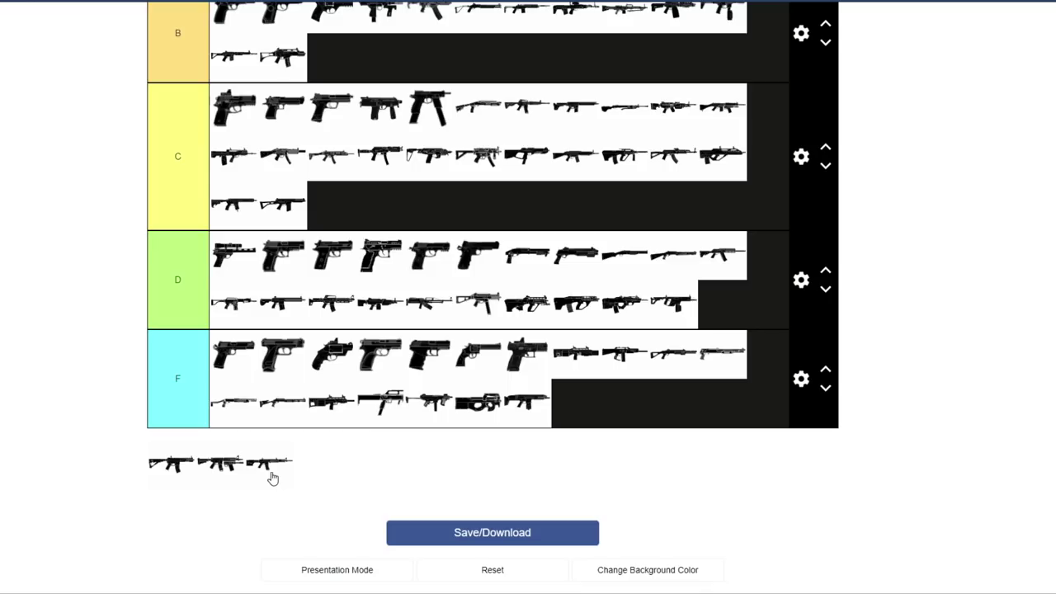
pyautogui.scroll(1, 268, 503)
pyautogui.moveTo(264, 528); pyautogui.dragTo(384, 35)
pyautogui.scroll(2, 346, 273)
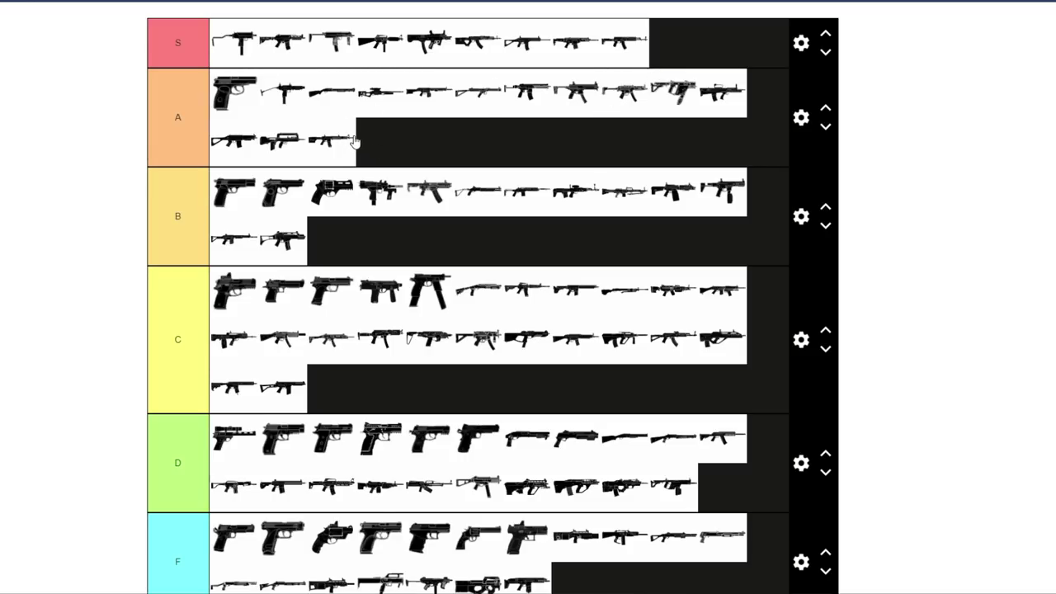
pyautogui.scroll(-4, 326, 146)
pyautogui.scroll(3, 262, 365)
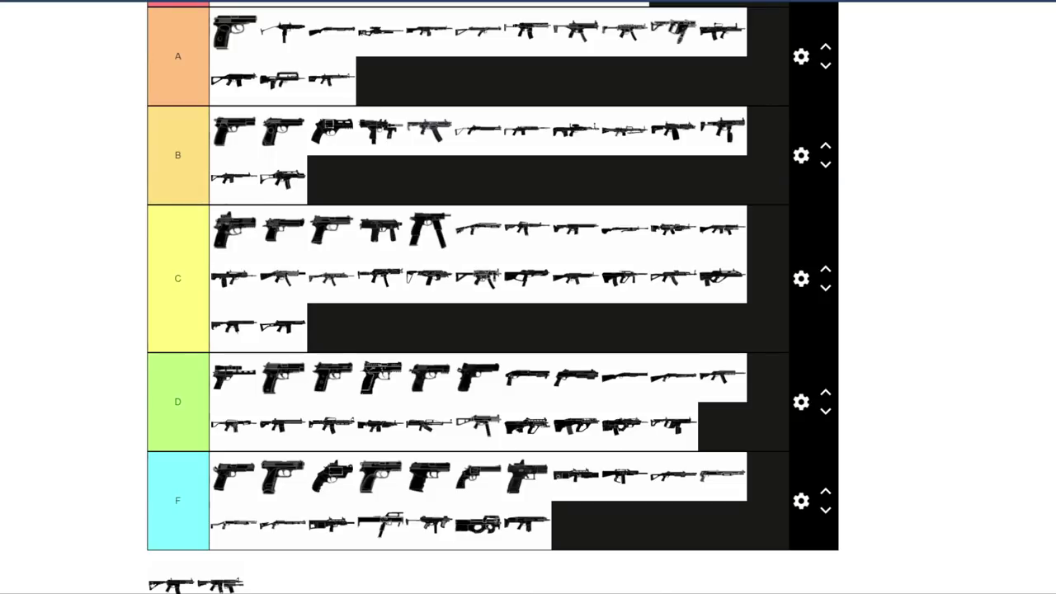
pyautogui.moveTo(229, 586); pyautogui.dragTo(379, 83)
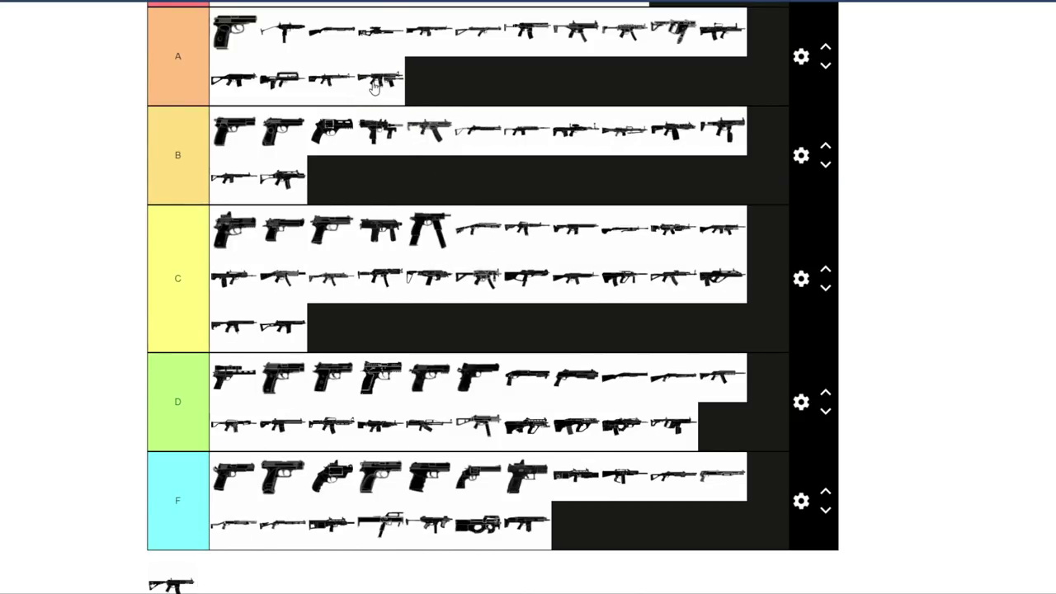
pyautogui.moveTo(190, 582); pyautogui.dragTo(429, 83)
# Scroll through the tier list to confirm the unsorted gun pool is empty
pyautogui.scroll(1, 451, 140)
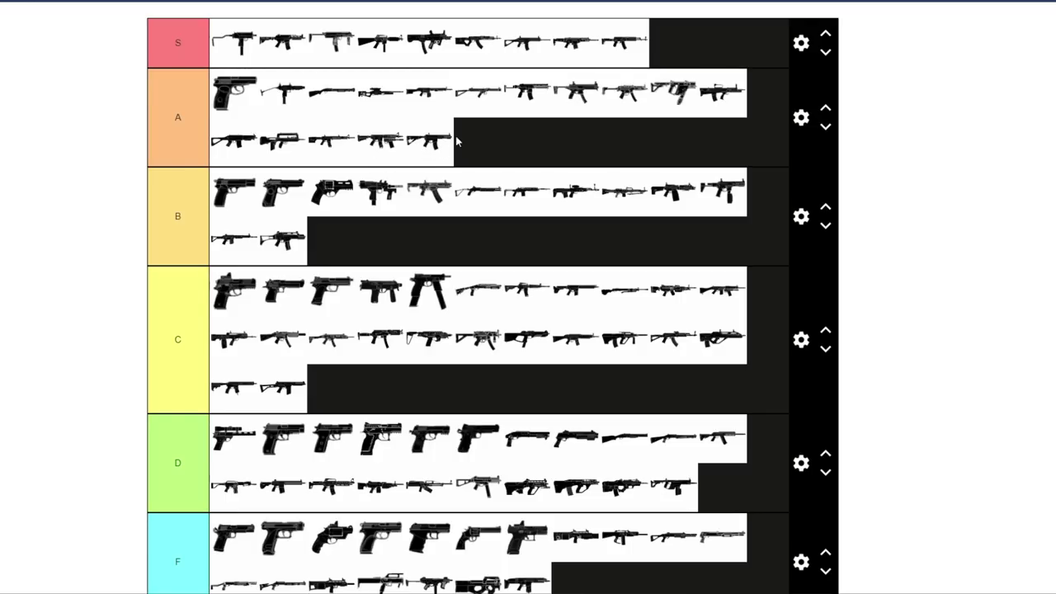
pyautogui.scroll(-3, 71, 253)
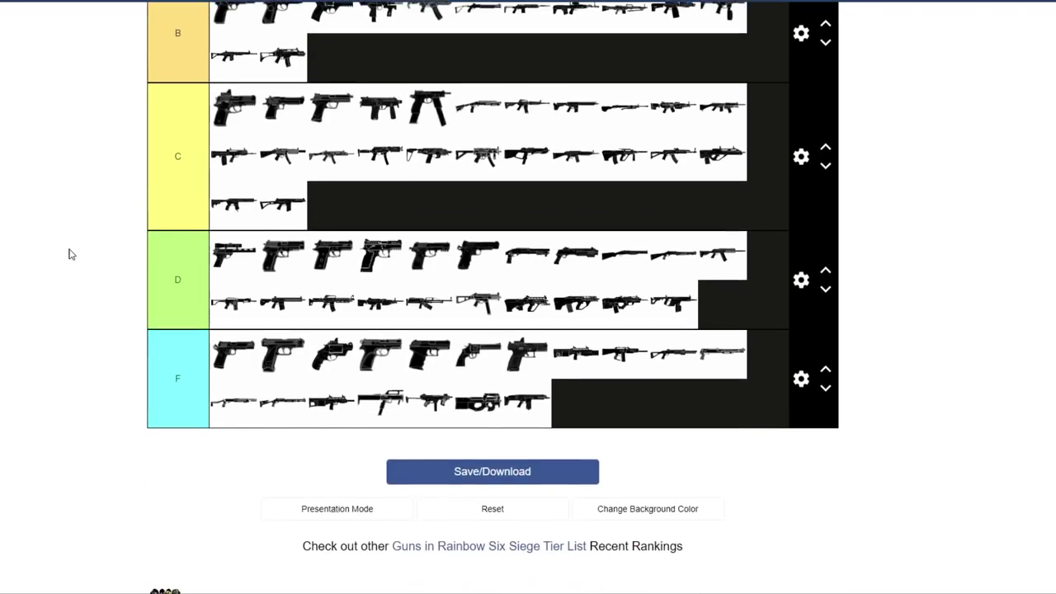
pyautogui.scroll(4, 70, 253)
pyautogui.scroll(-2, 70, 253)
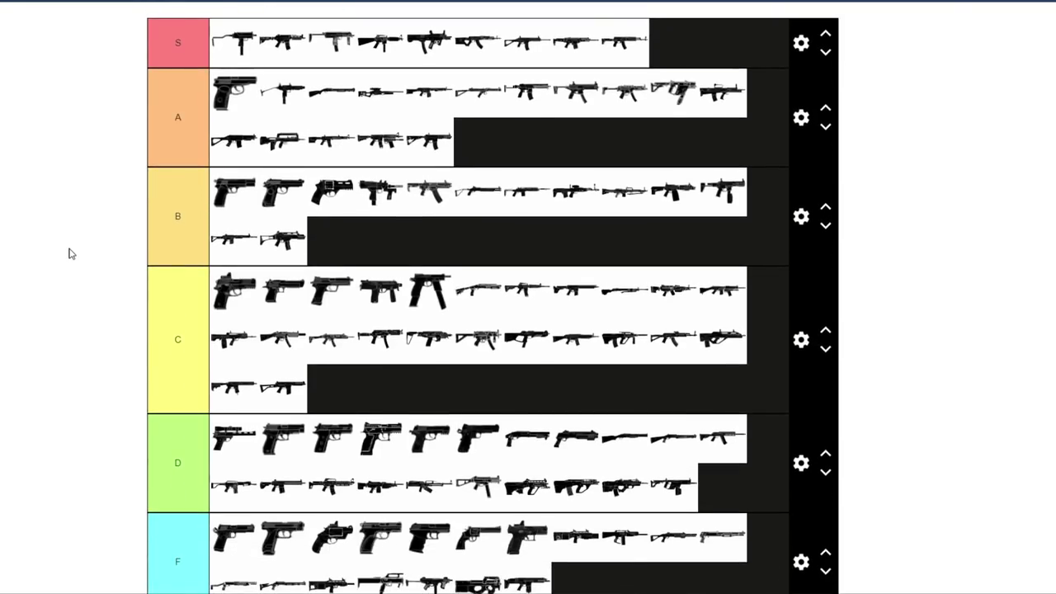